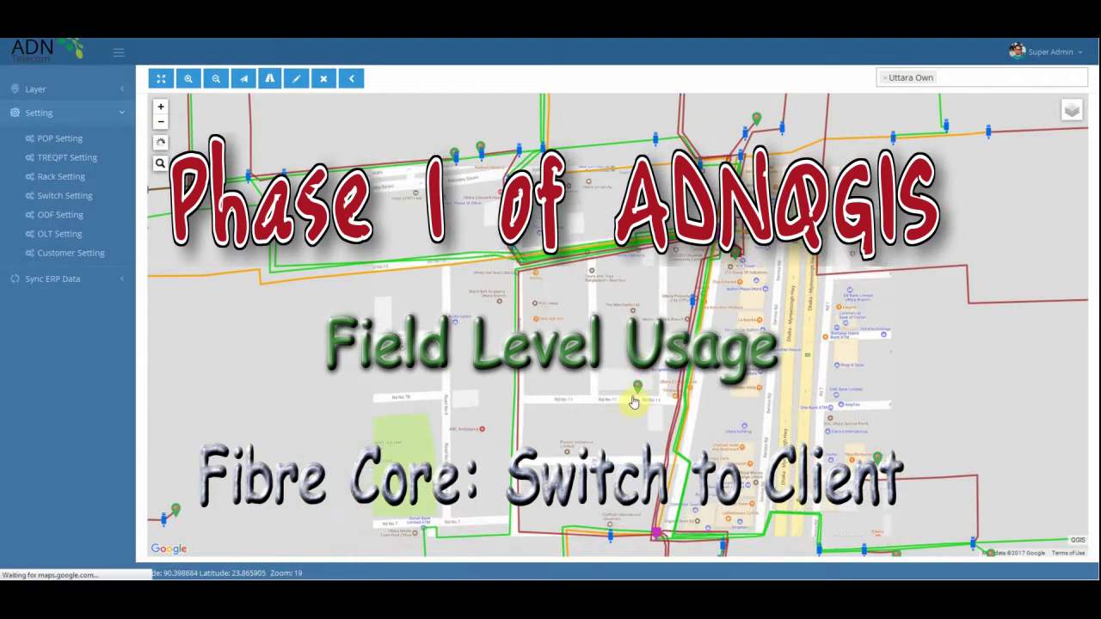
Zoom the map and open the Epic Airways ltd marker's popup showing the client ID and name
left_click(640, 389)
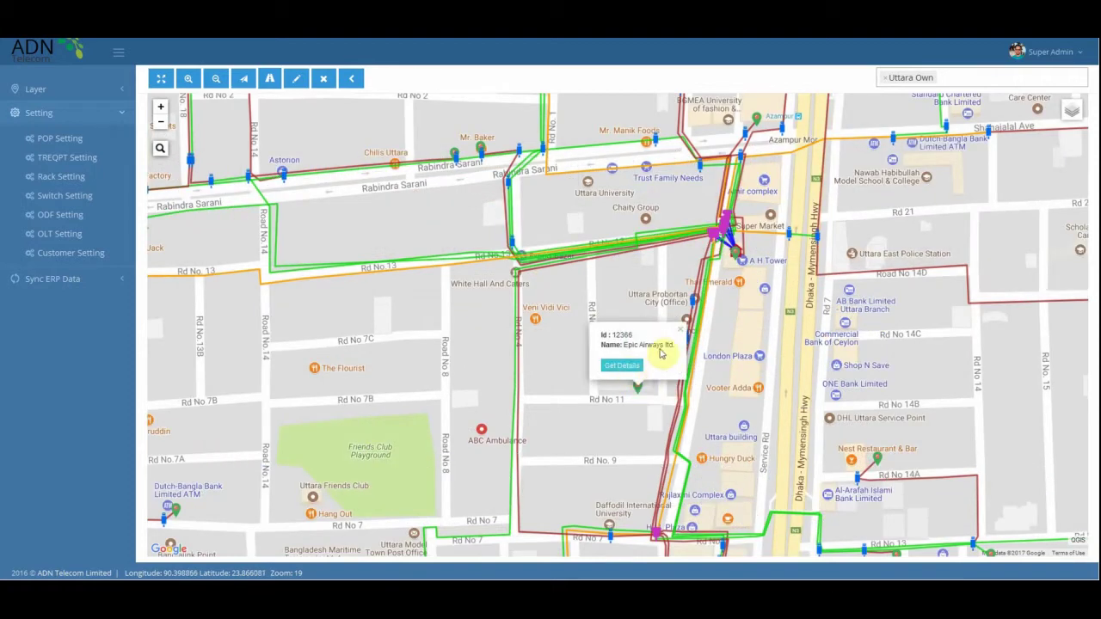
scroll(685, 336, "down", 1)
left_click(707, 325)
scroll(660, 388, "down", 1)
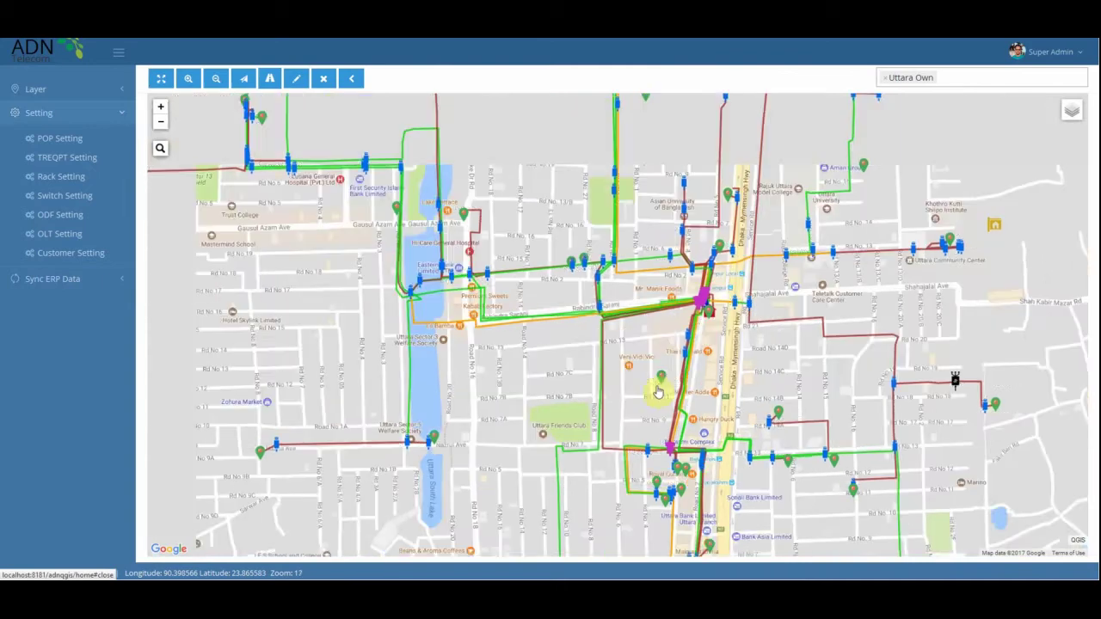
scroll(659, 389, "down", 1)
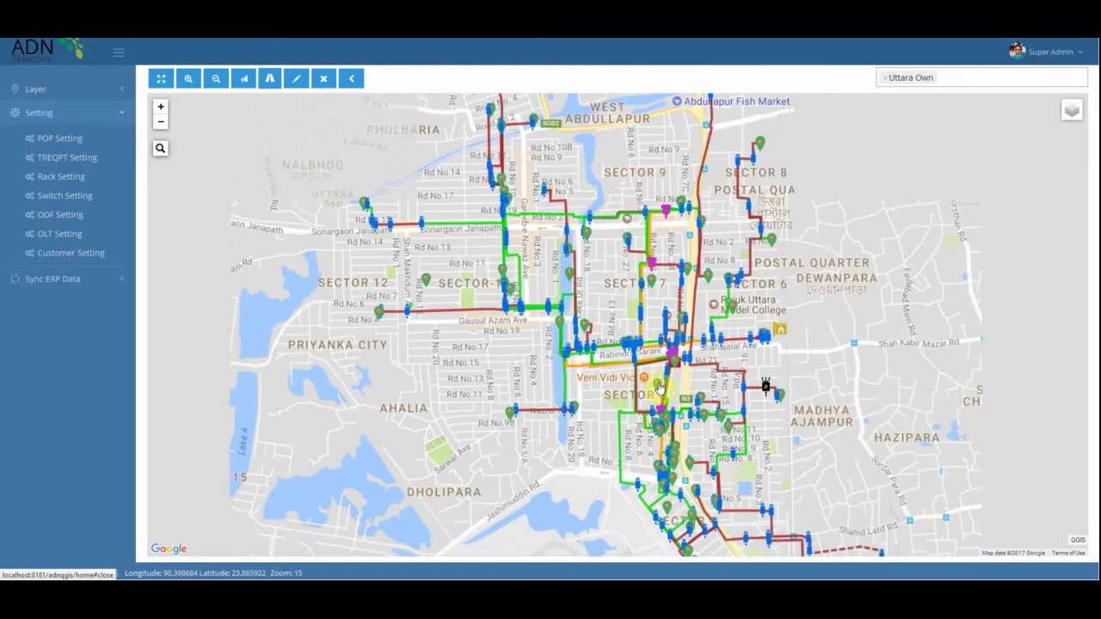
scroll(667, 389, "up", 1)
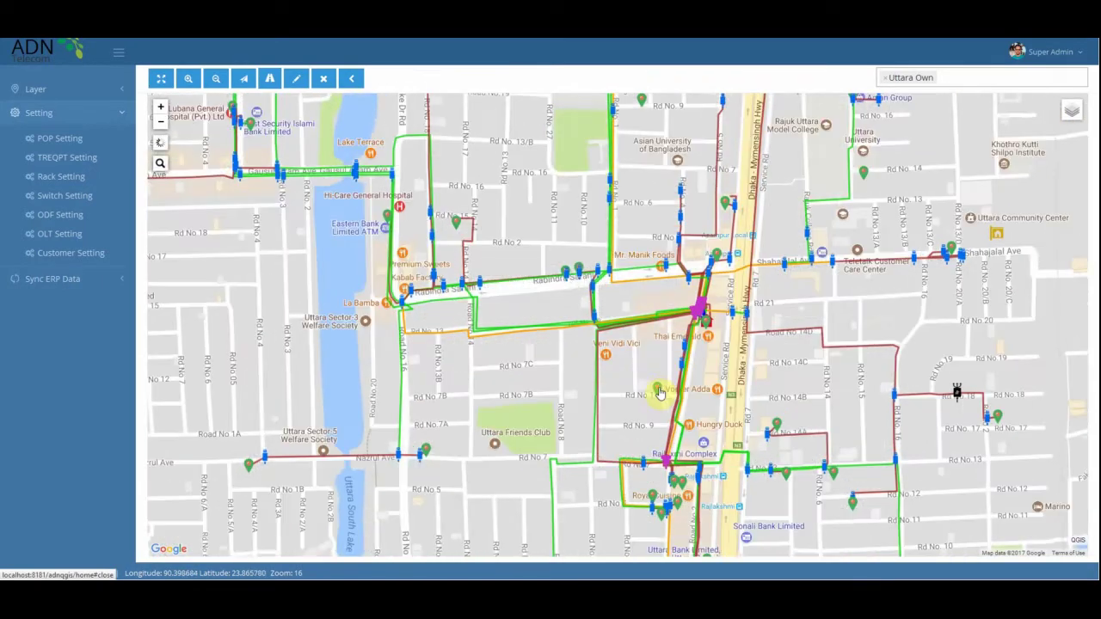
left_click(657, 387)
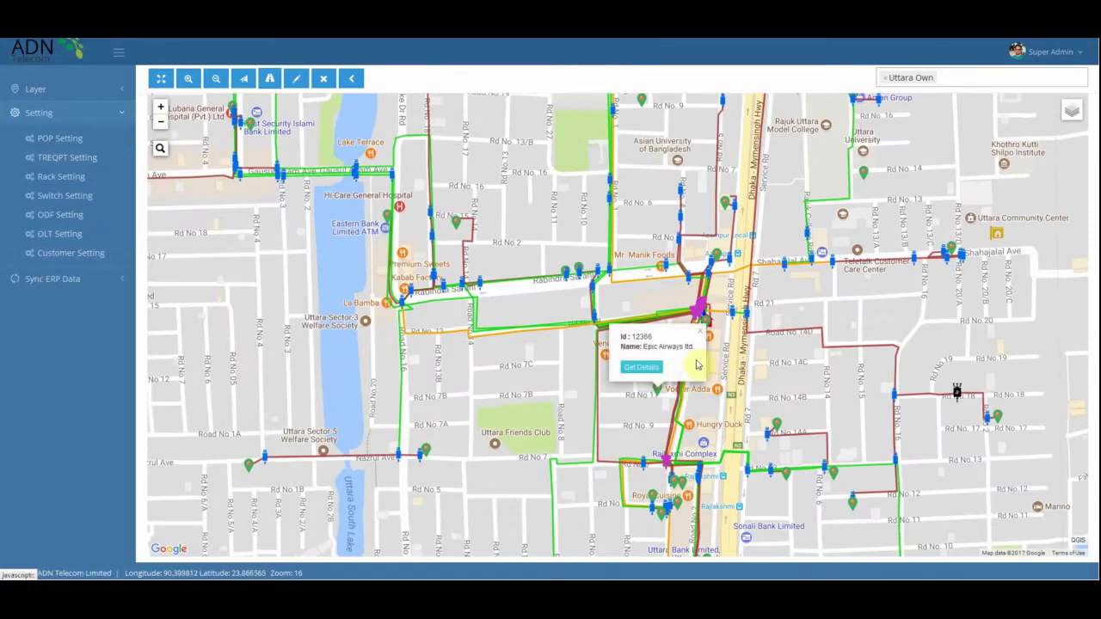
Link ODF-2 port 18 to Cisco 2 switch port 13 for Epic Airways ltd., then close the port list
left_click(67, 218)
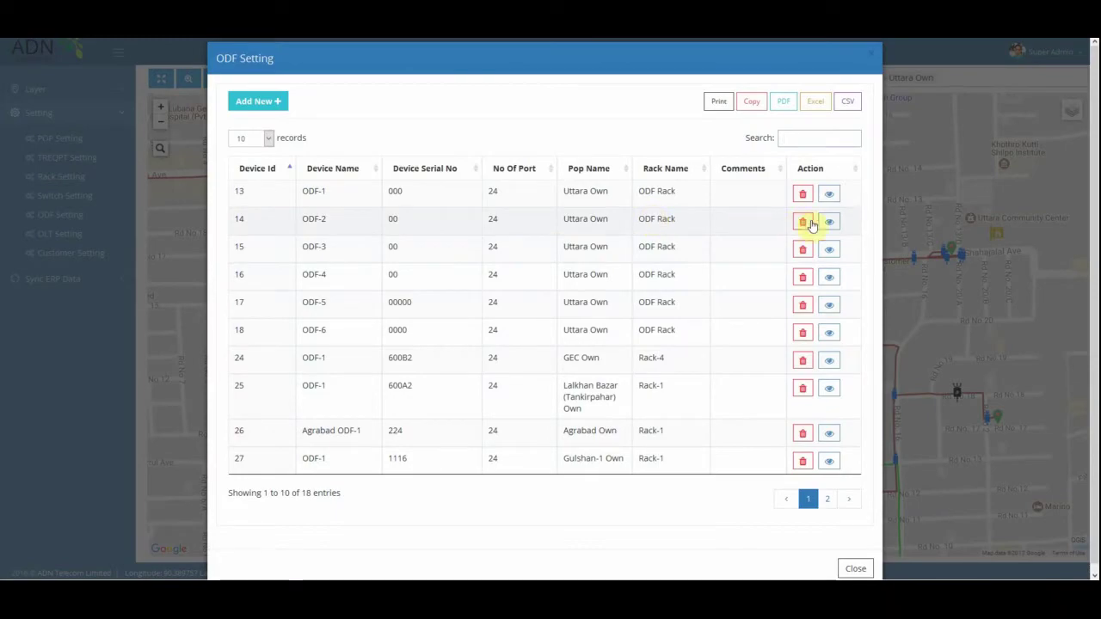
left_click(829, 225)
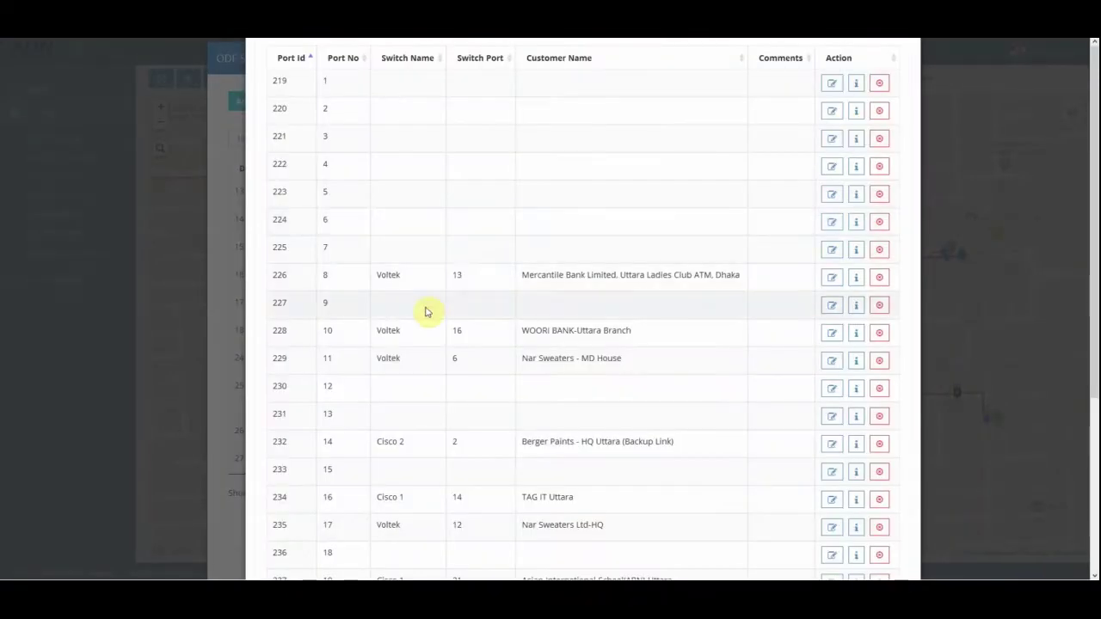
scroll(585, 418, "down", 1)
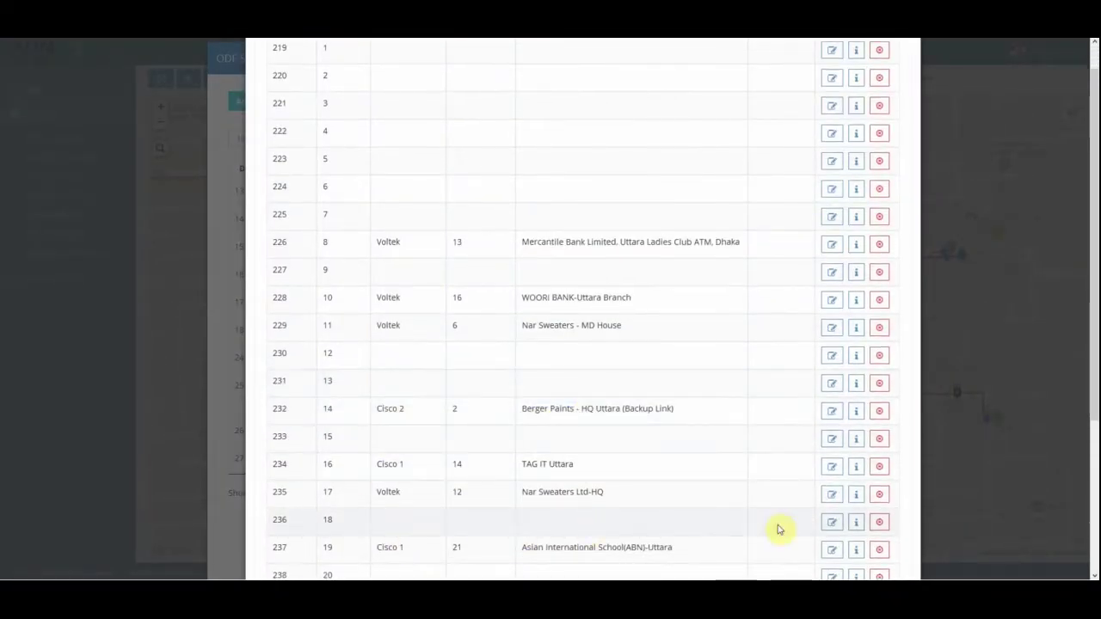
left_click(831, 522)
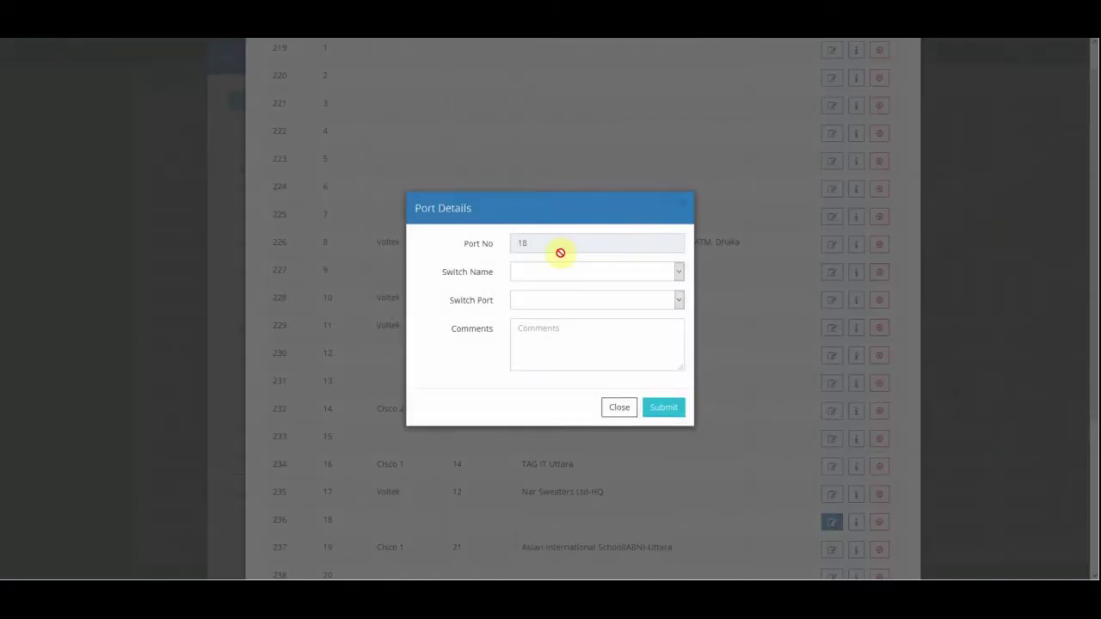
left_click(548, 273)
left_click(540, 302)
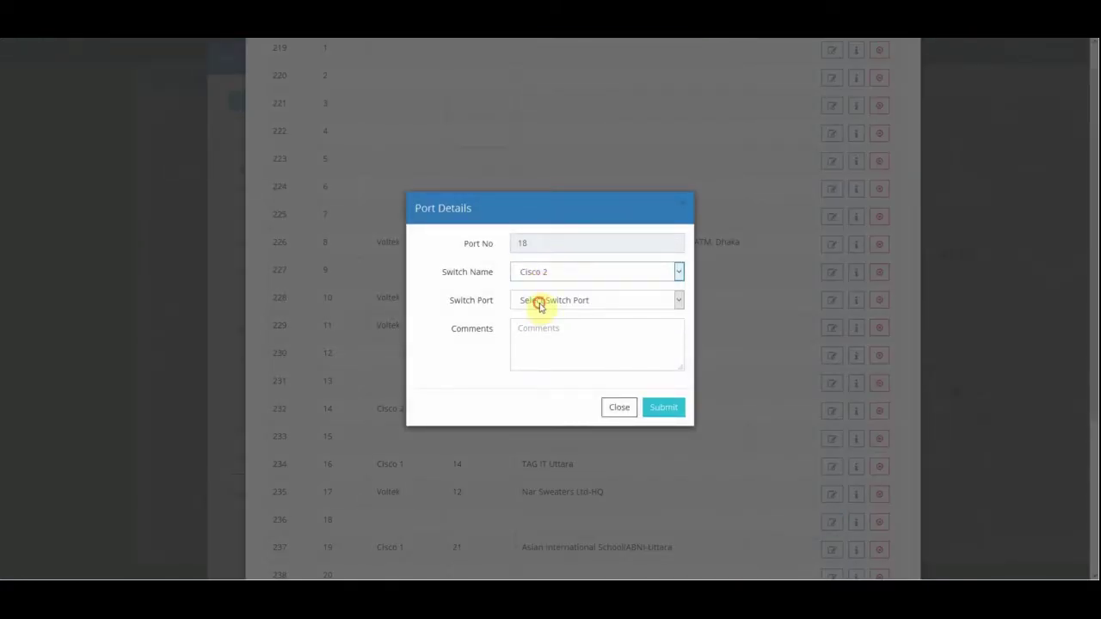
left_click(540, 303)
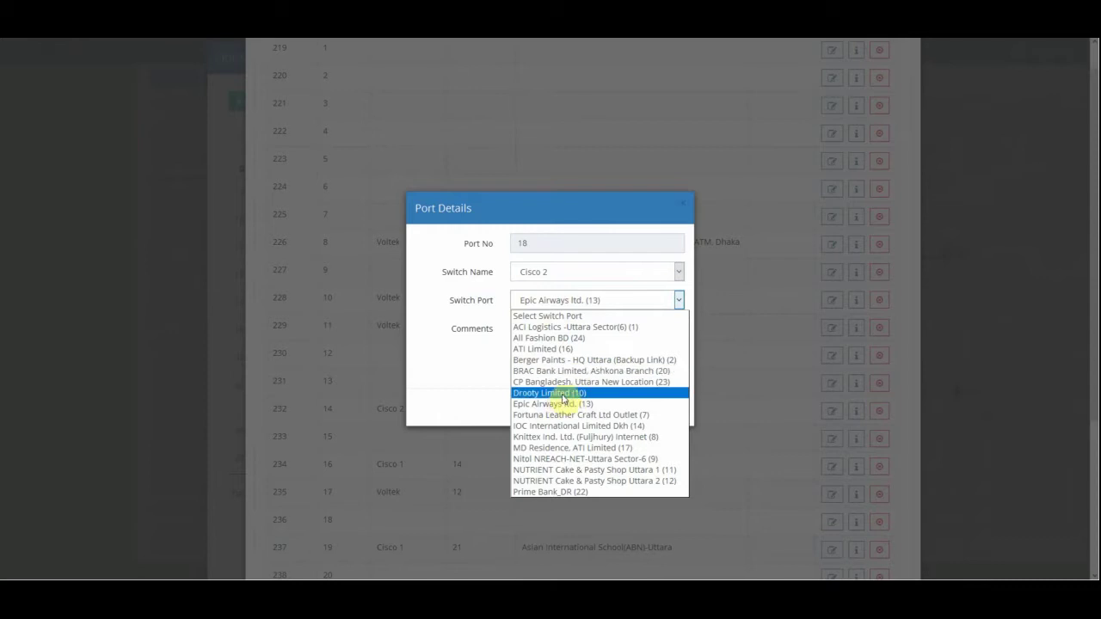
left_click(559, 404)
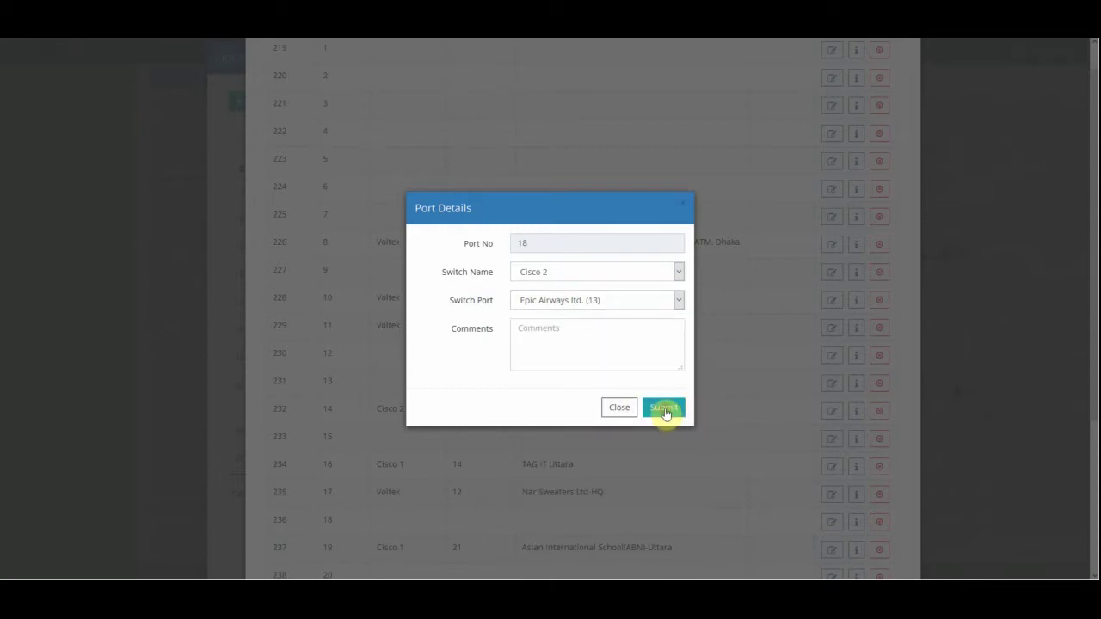
left_click(665, 409)
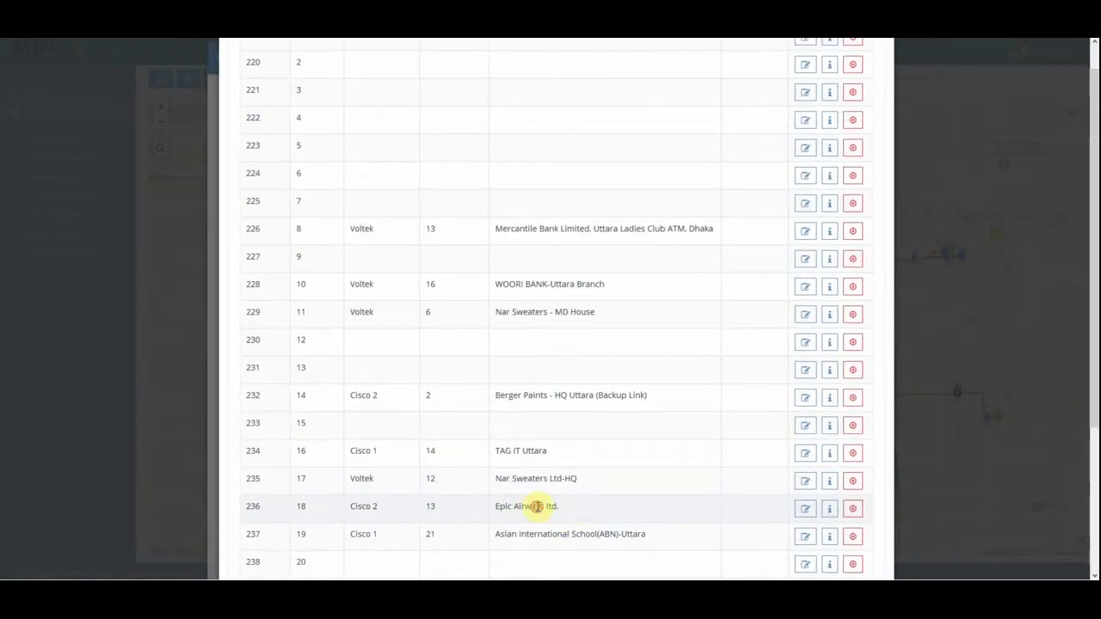
scroll(683, 501, "down", 3)
left_click(867, 560)
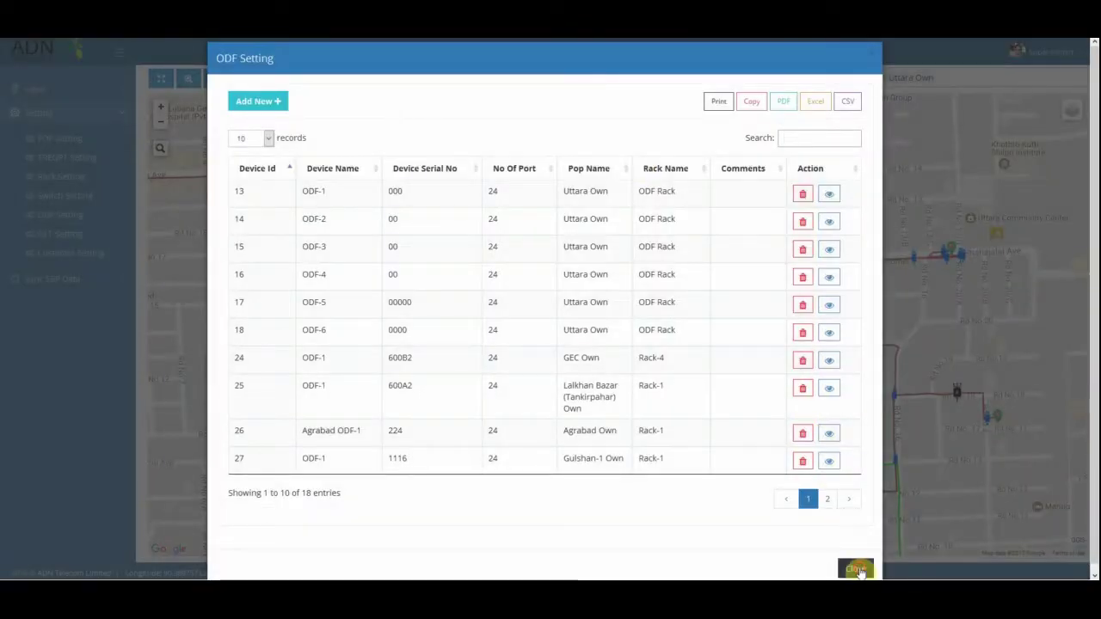
Close the ODF device list and client info card, then zoom in on the map
left_click(860, 569)
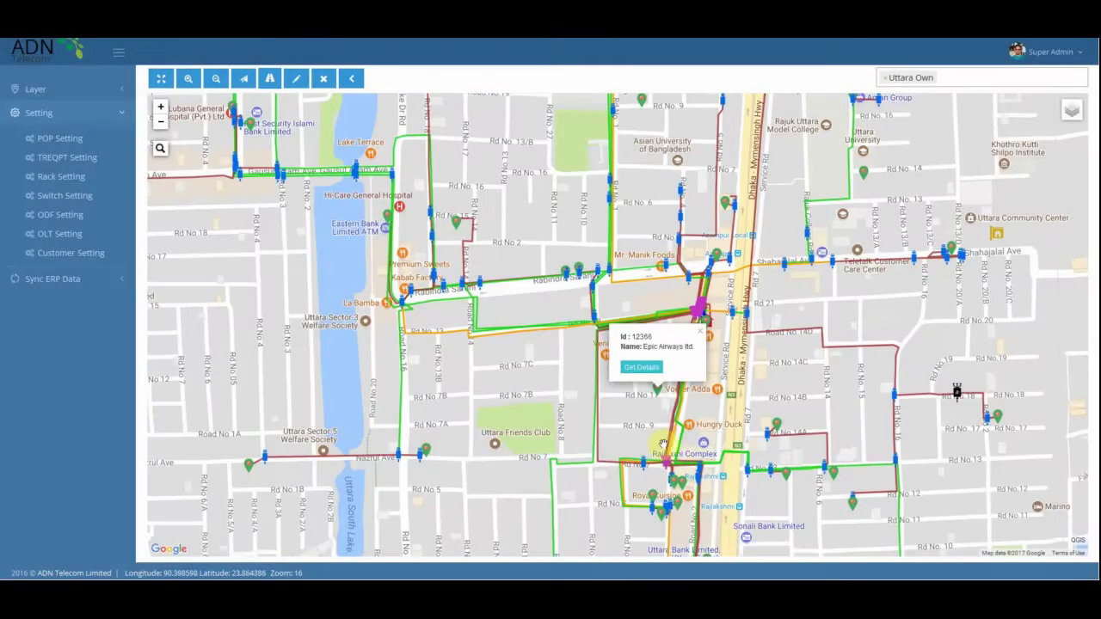
left_click(700, 332)
scroll(685, 321, "up", 1)
scroll(686, 320, "up", 1)
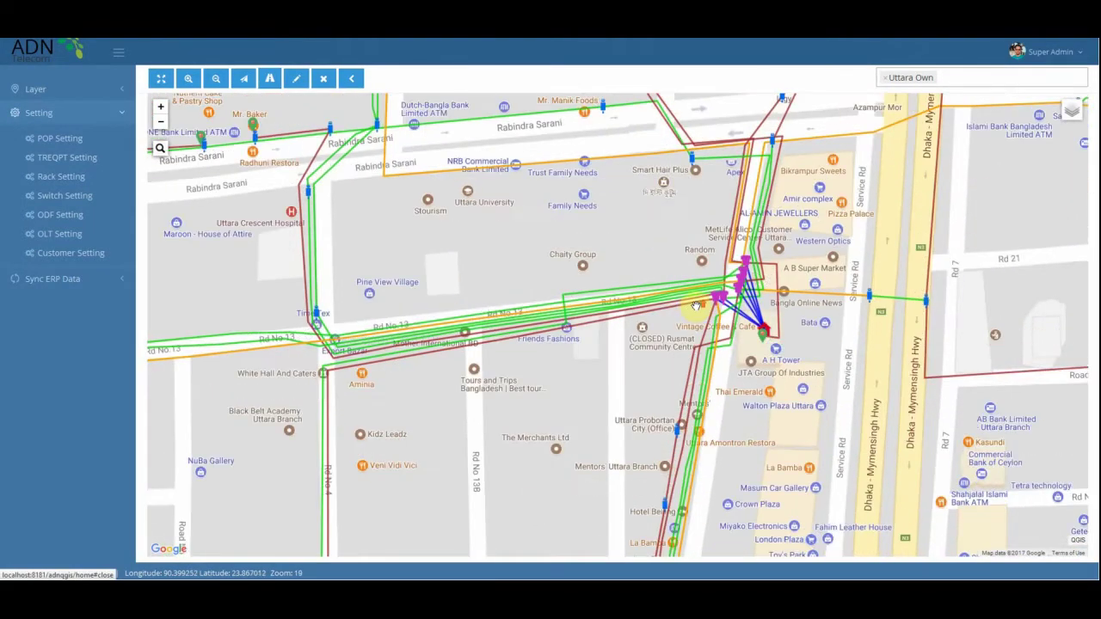
scroll(695, 306, "up", 1)
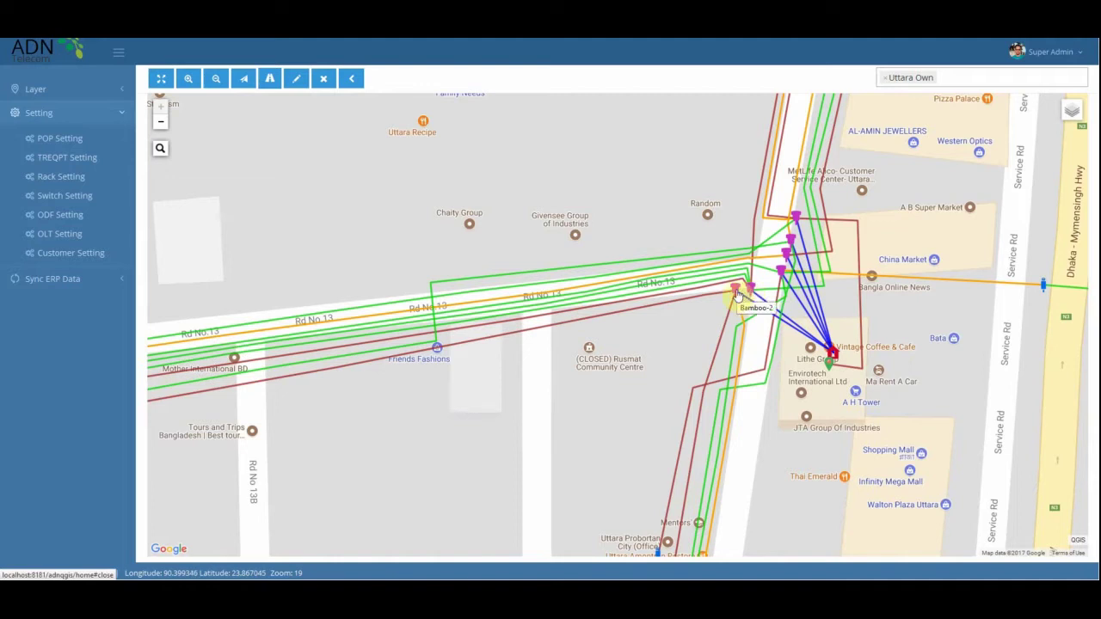
Trace a new fiber polyline from the Bamboo-2 pin south along the road toward Rd No 11
left_click(297, 78)
left_click(300, 97)
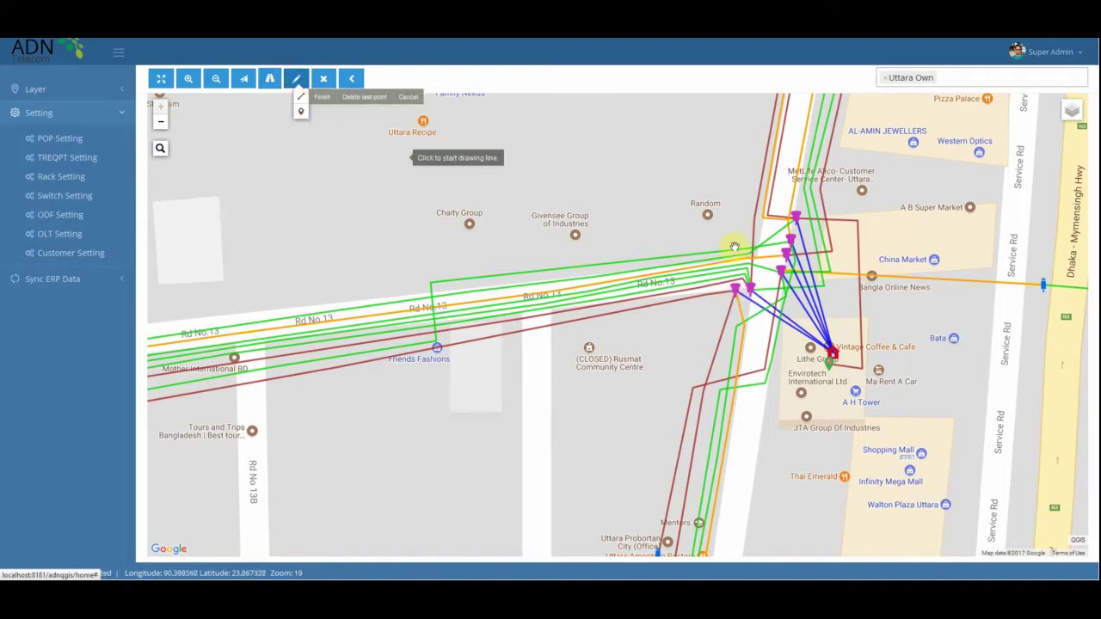
left_click(734, 289)
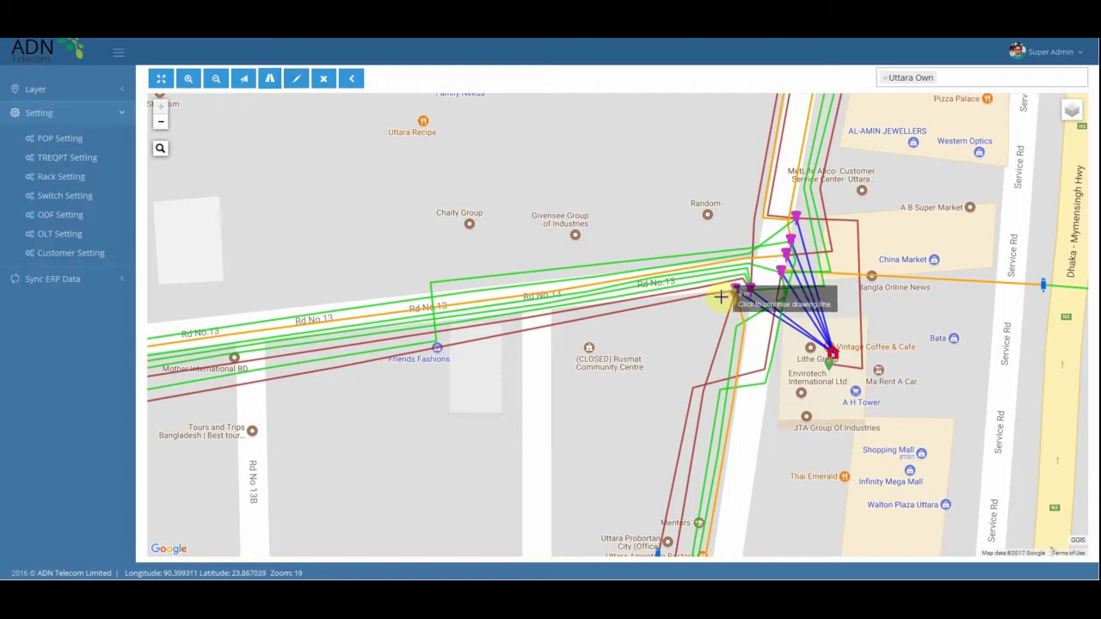
left_click(720, 297)
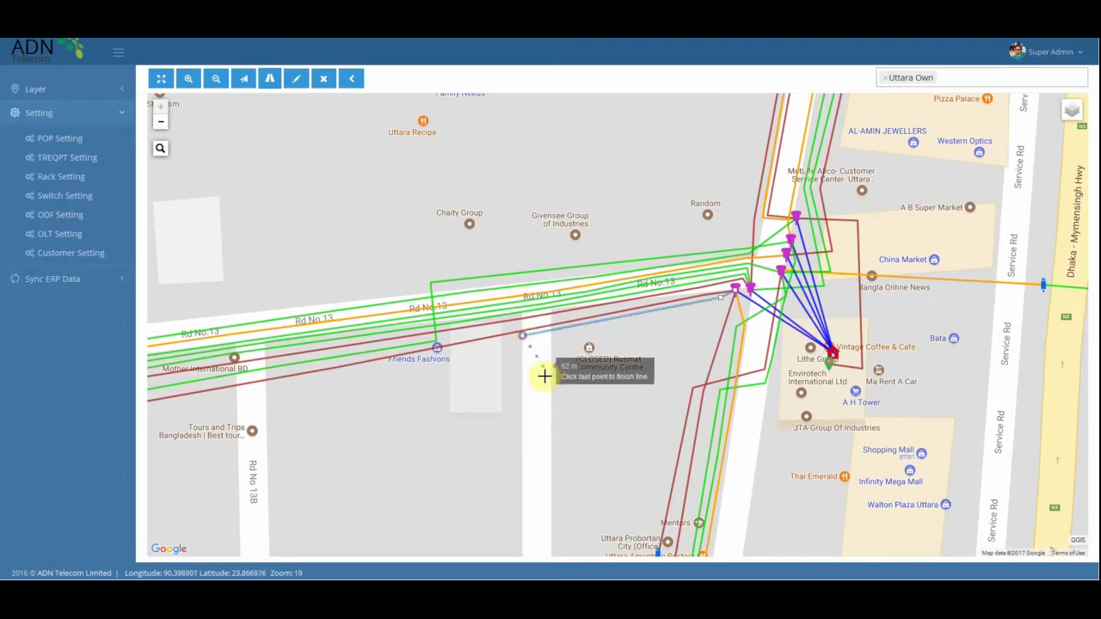
key("Down")
key("Down")
key("Down")
key("Down")
key("Down")
key("Down")
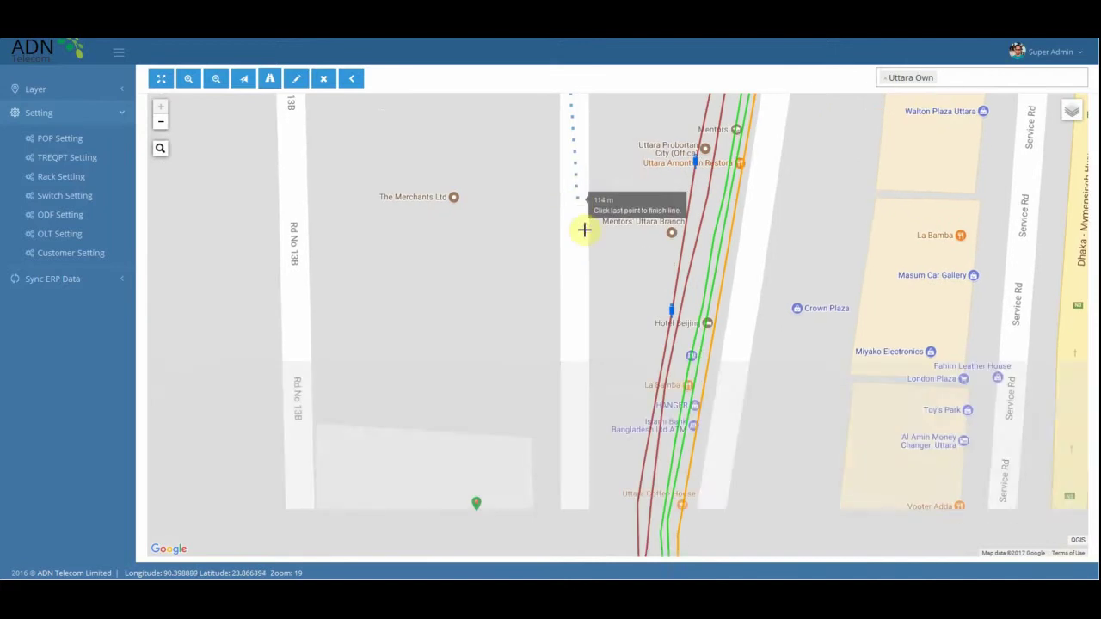
left_click(559, 312)
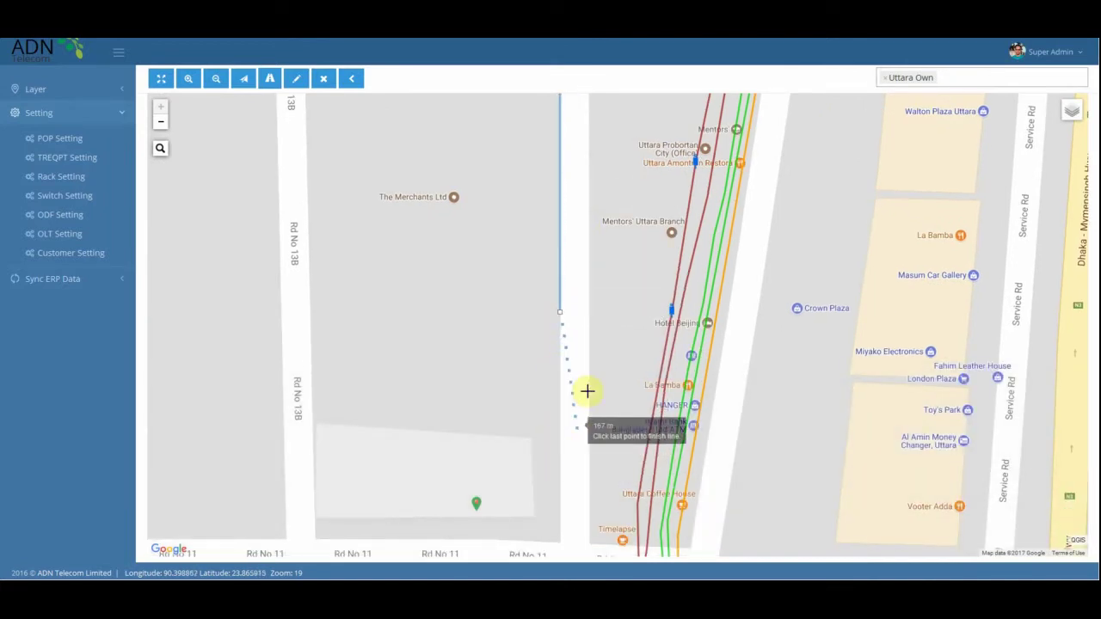
key("Down")
key("Down")
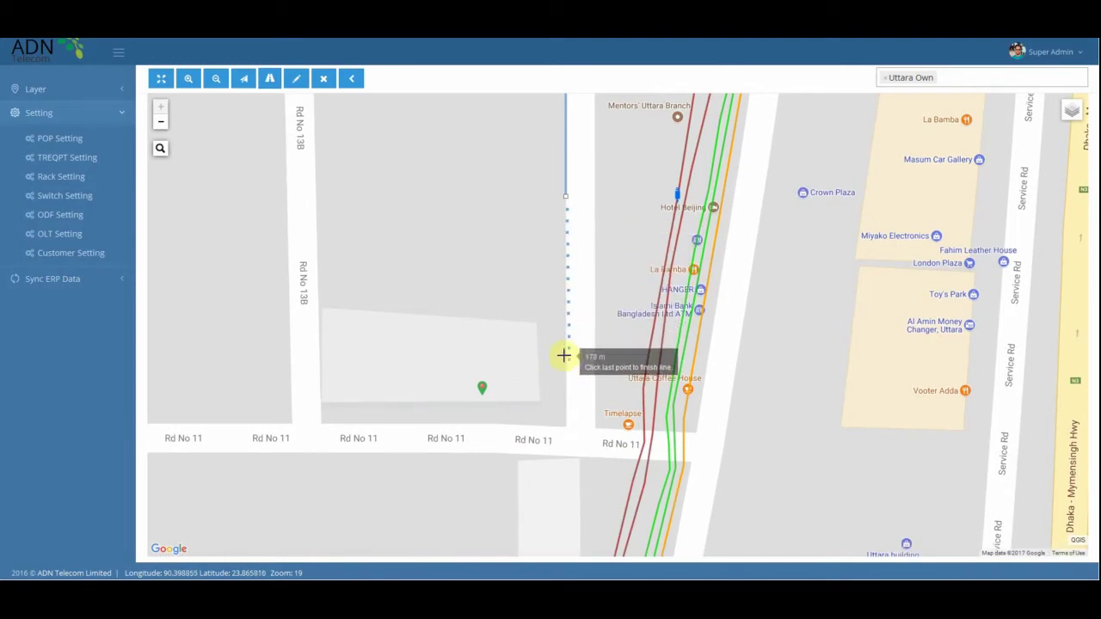
Finish the line near Rd No 11 and save it as Uttara Own 4-core fiber, ID 12343, length 20
double_click(567, 354)
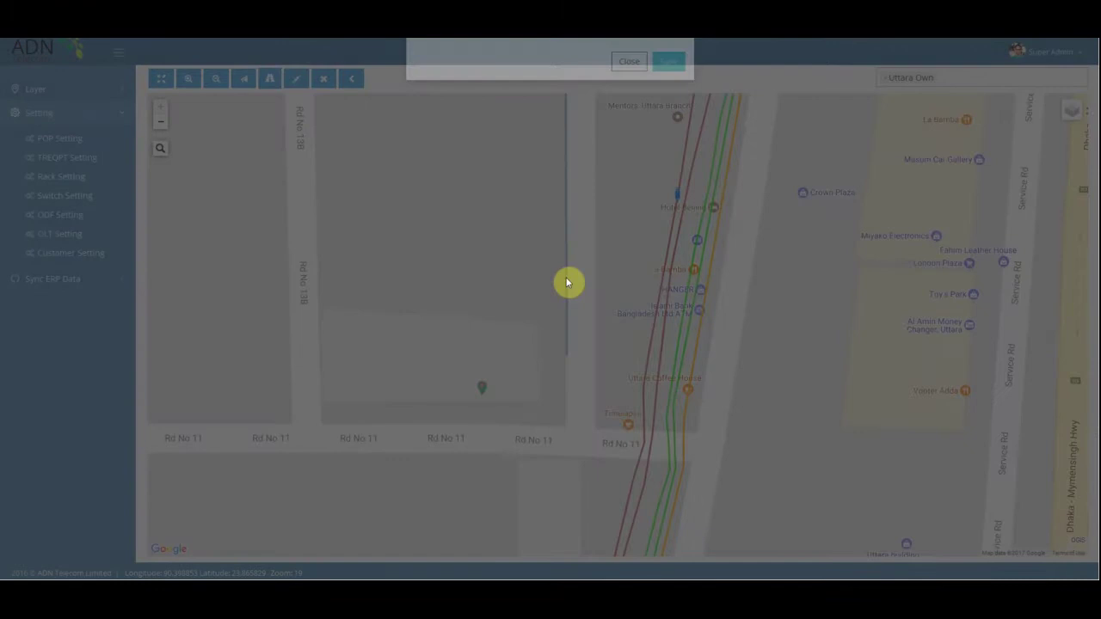
left_click(541, 261)
left_click(533, 277)
left_click(560, 290)
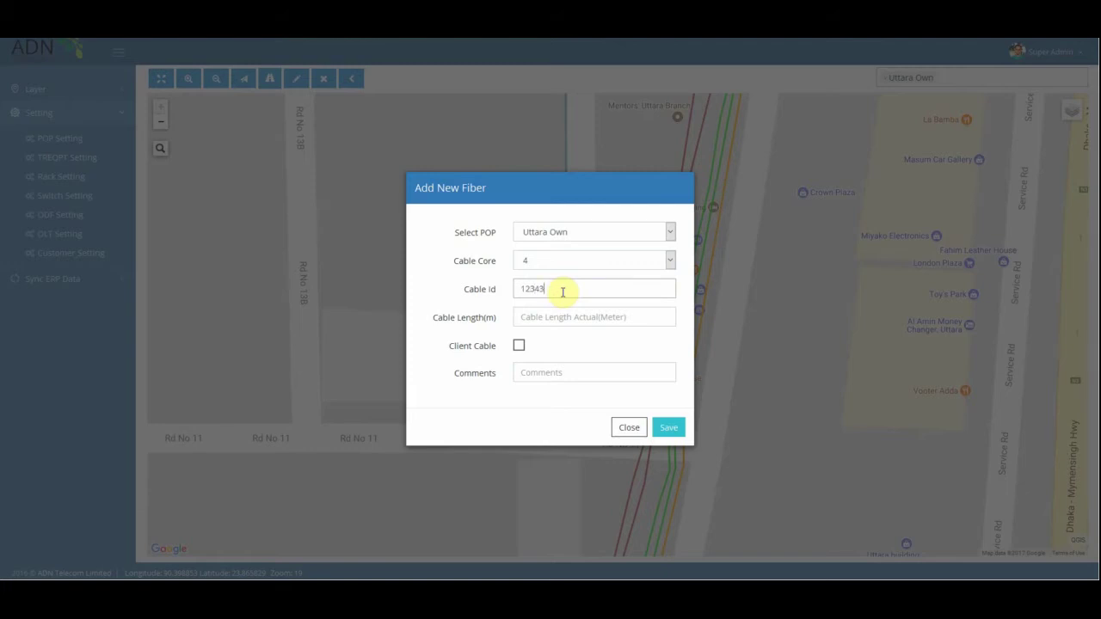
left_click(560, 316)
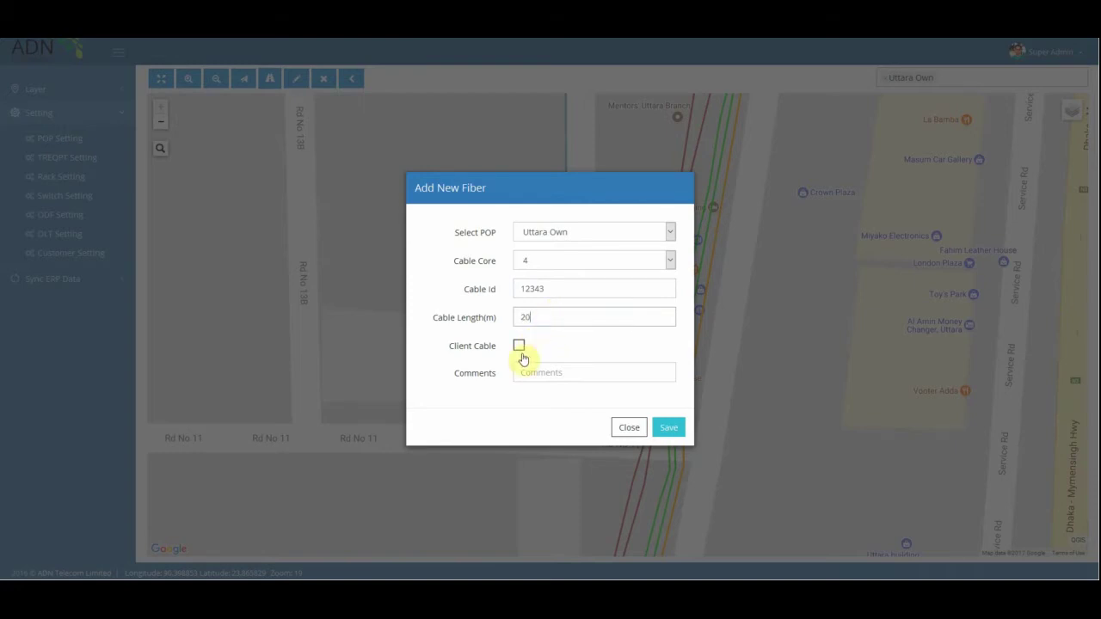
left_click(668, 427)
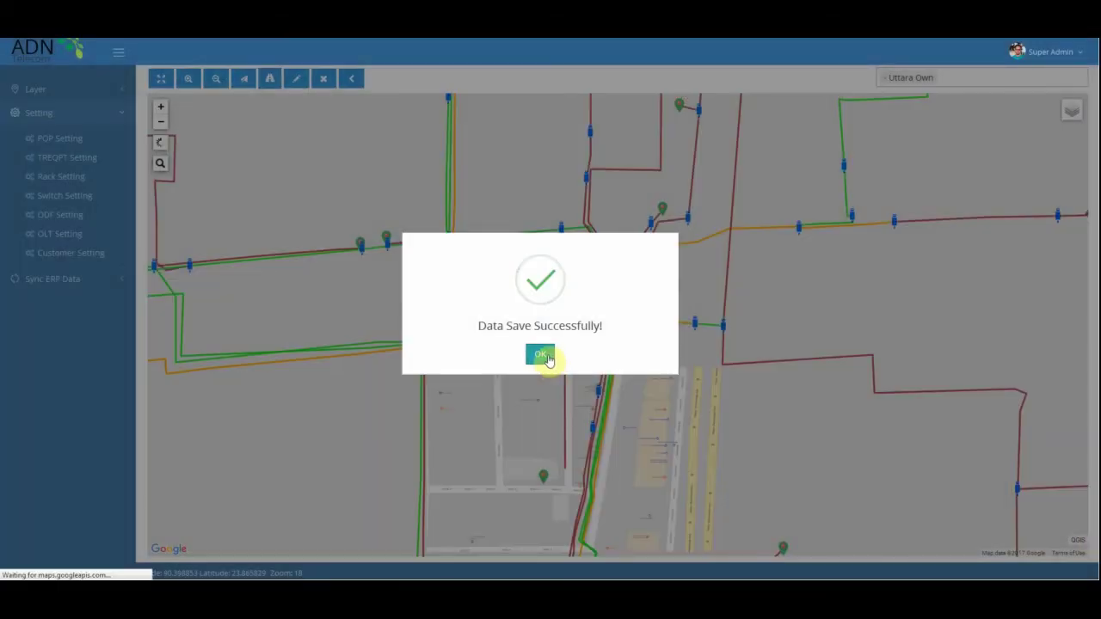
Dismiss the save confirmation, bring the new cable route into view, and select the point marker tool
left_click(542, 357)
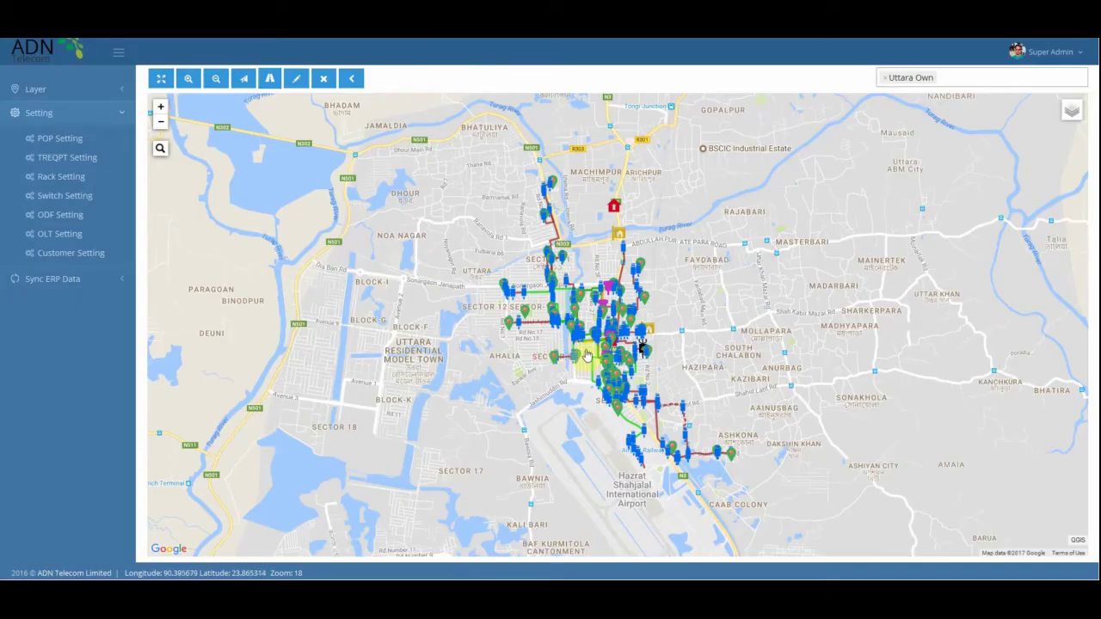
scroll(590, 367, "up", 3)
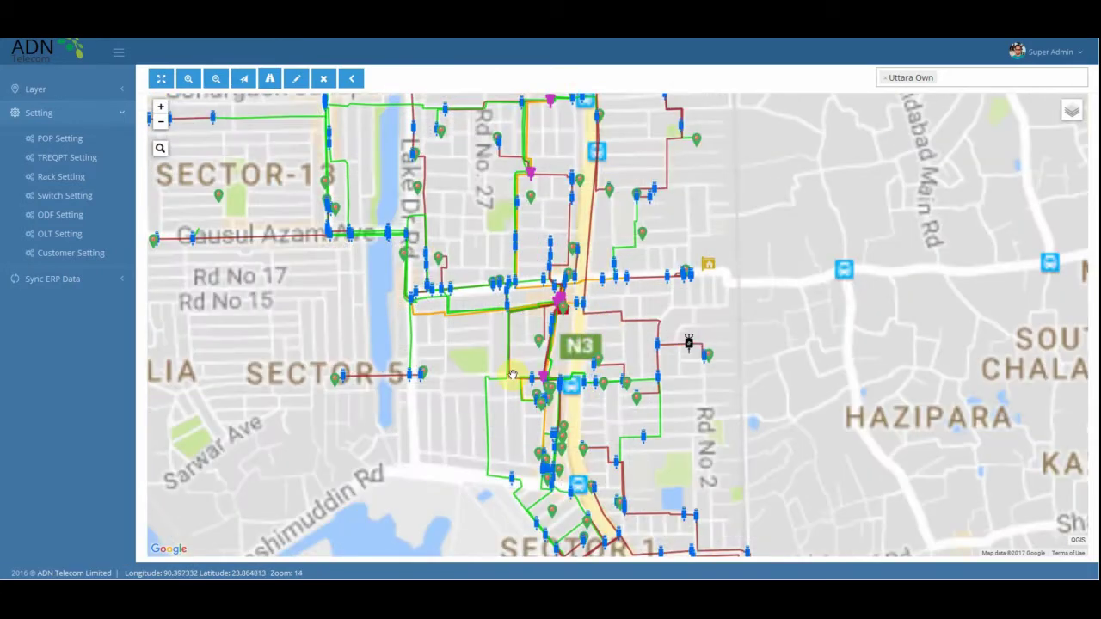
scroll(541, 332, "up", 2)
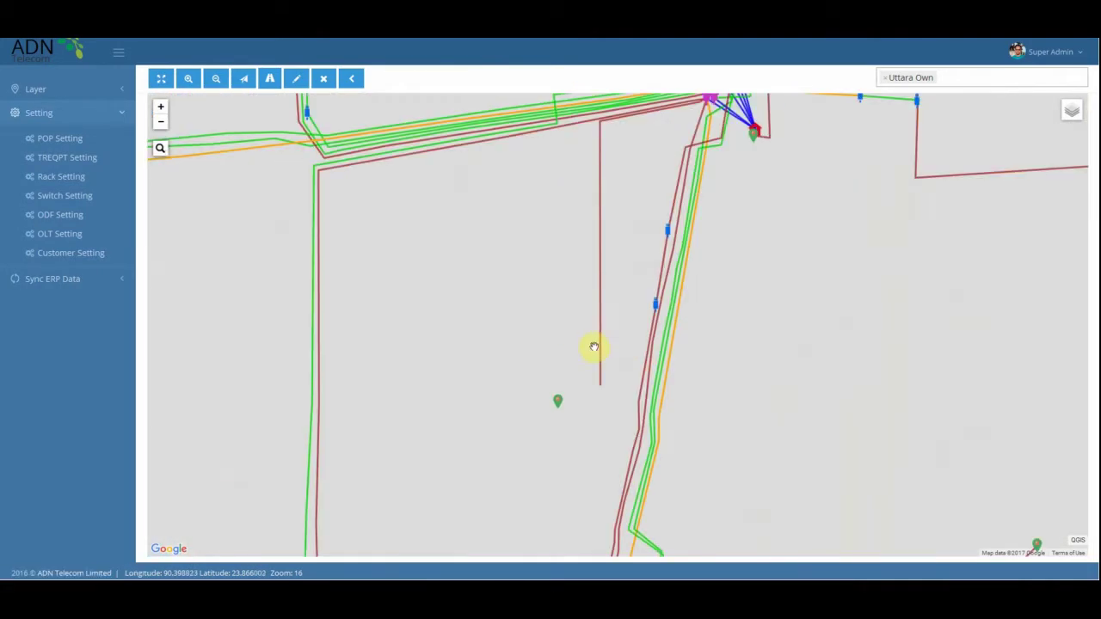
mouse_move(603, 337)
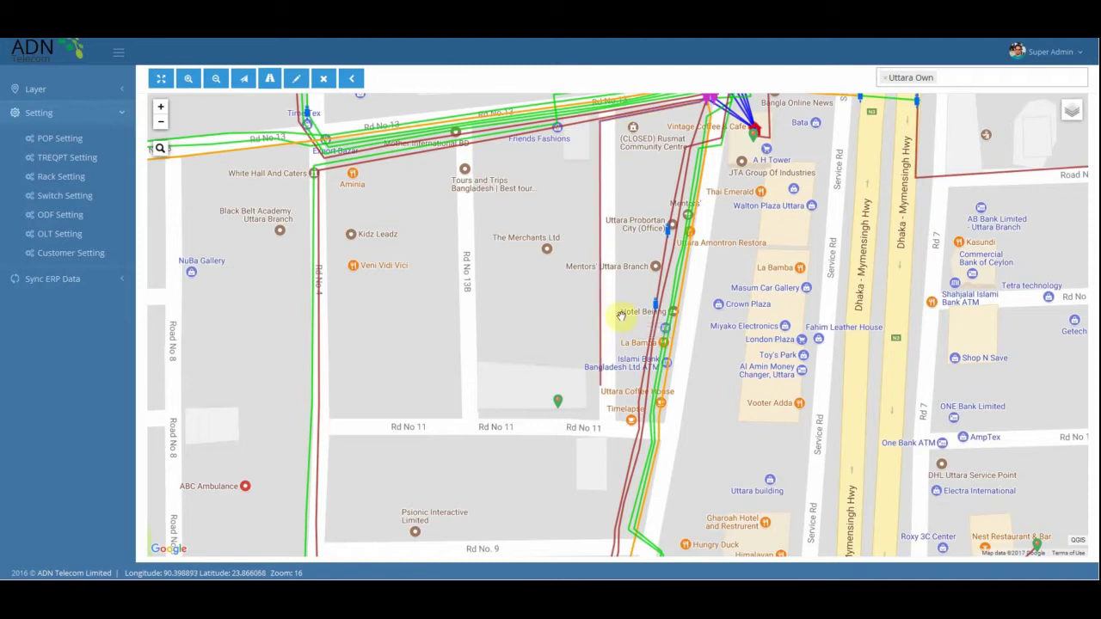
left_click_drag(615, 288, 604, 235)
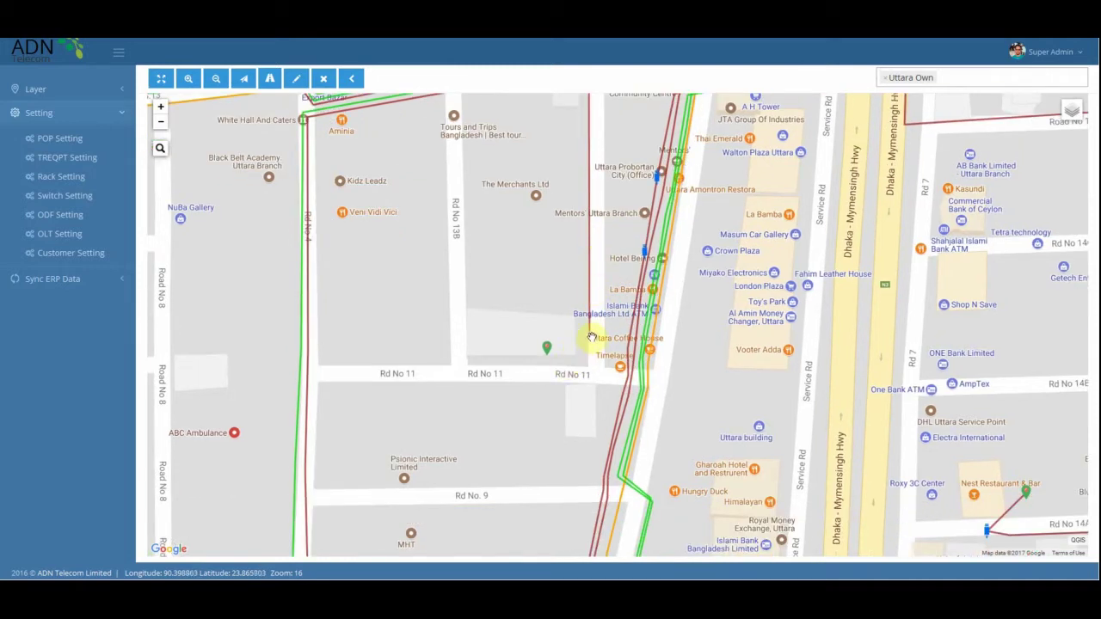
left_click(295, 78)
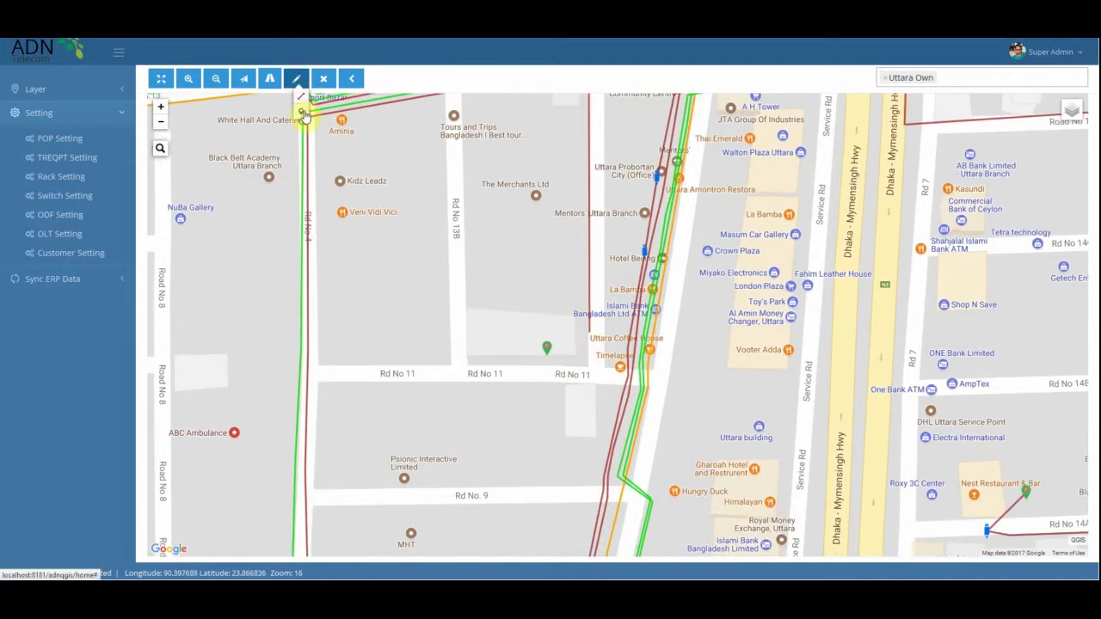
left_click(301, 111)
scroll(583, 337, "up", 3)
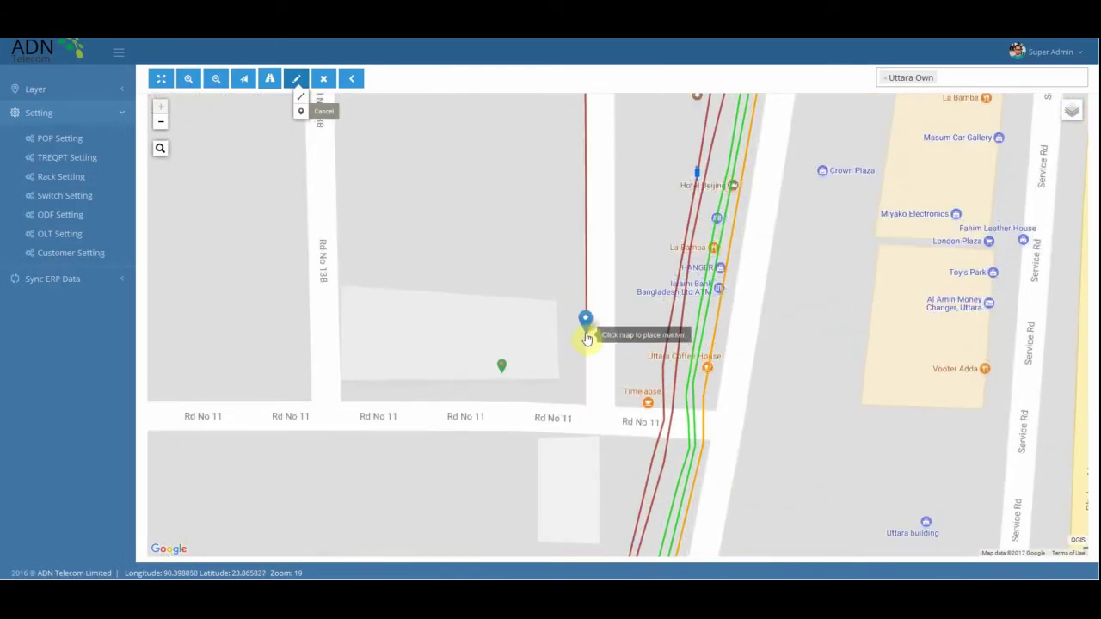
Place a box on the cable near Uttara Coffee House, named Uttara Road 10 TJ, type TJBox
left_click(585, 338)
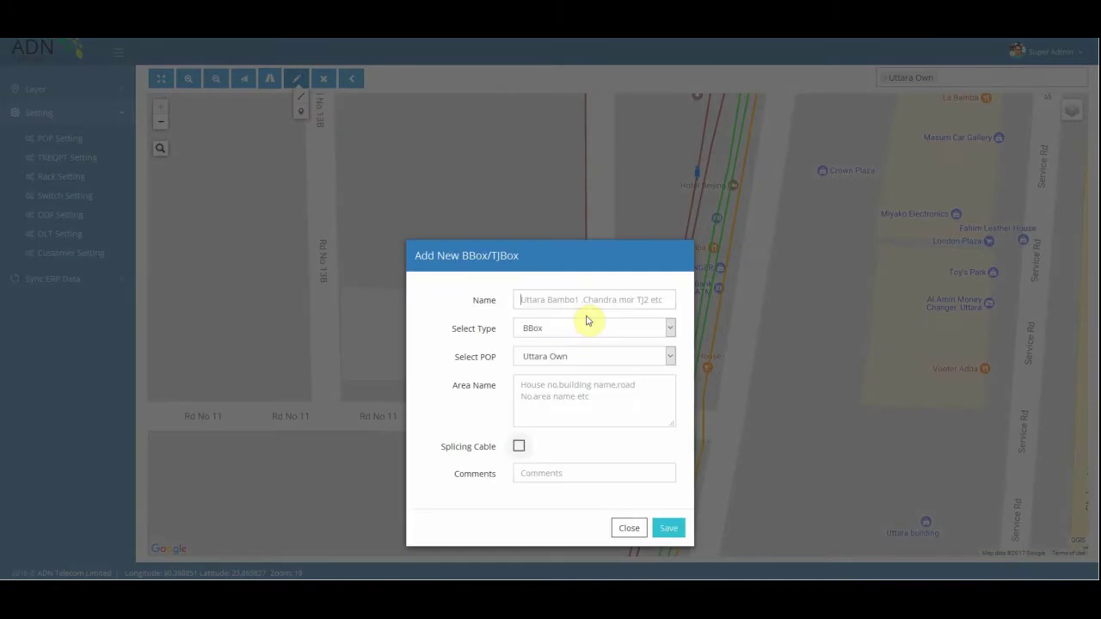
mouse_move(576, 260)
left_mouse_down()
mouse_move(447, 224)
mouse_move(393, 175)
mouse_move(398, 143)
mouse_move(381, 224)
mouse_move(410, 321)
mouse_move(533, 469)
mouse_move(593, 476)
mouse_move(462, 450)
mouse_move(436, 298)
left_mouse_up()
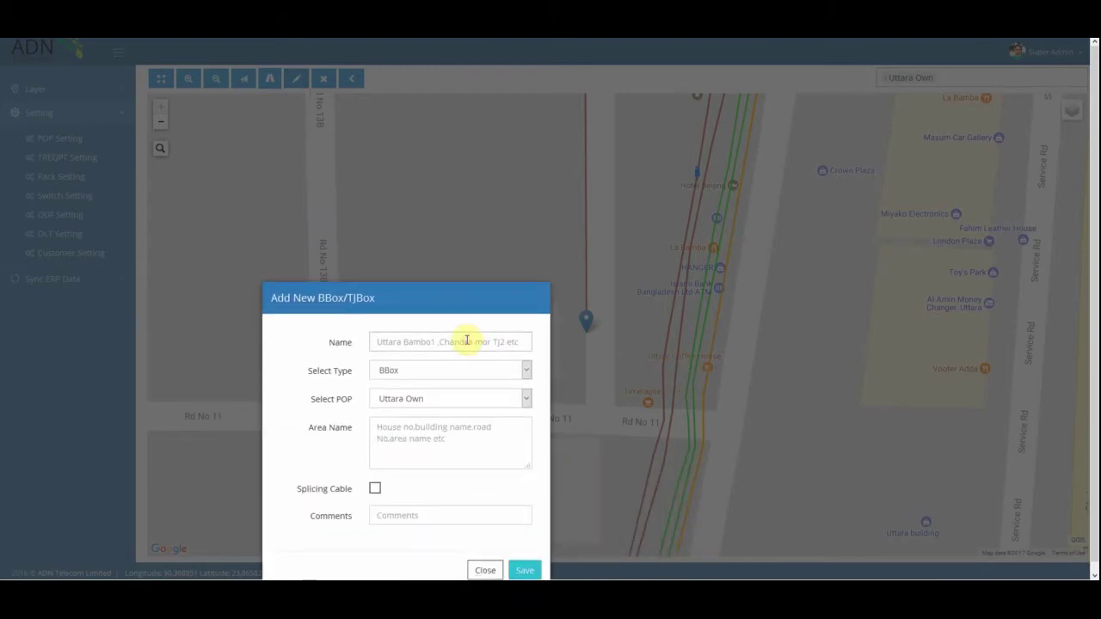
left_click(467, 340)
type("Uttara Road 10 TJ")
left_click(405, 370)
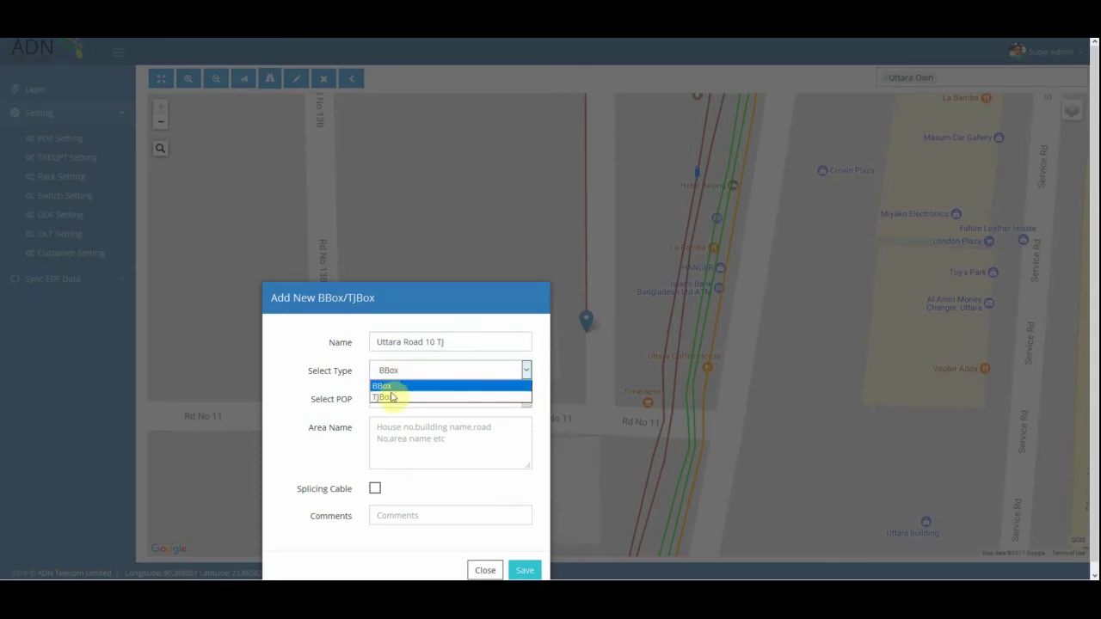
left_click(389, 394)
Keep POP Uttara Own, set area Uttara Sector 5, save, and check the new box's info
left_click(423, 399)
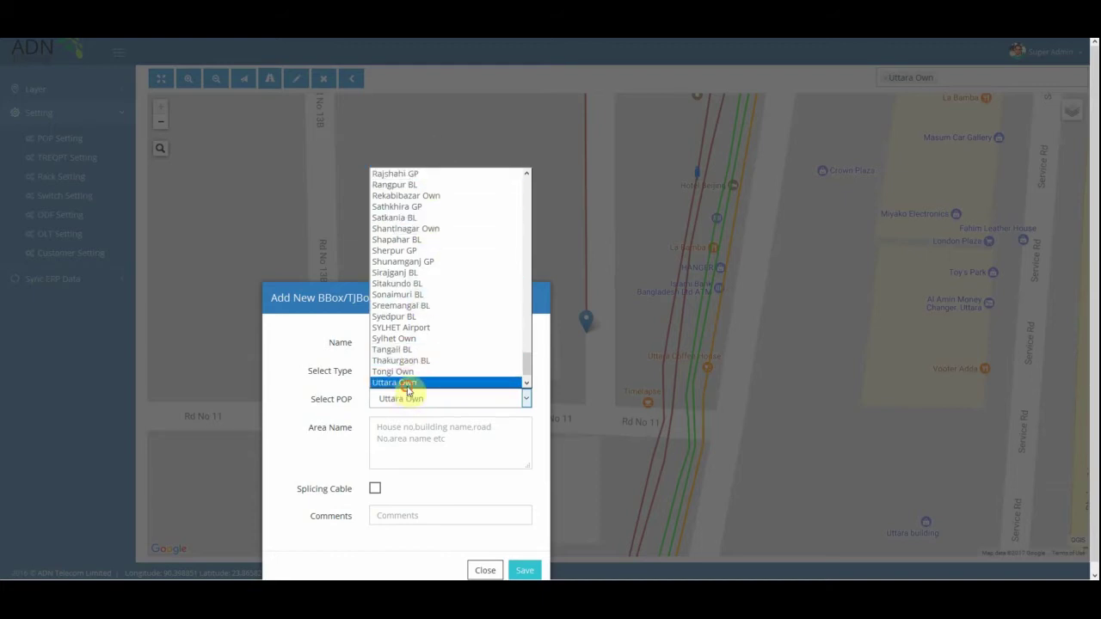
left_click(413, 381)
left_click(429, 441)
type("Uttara Sector 5")
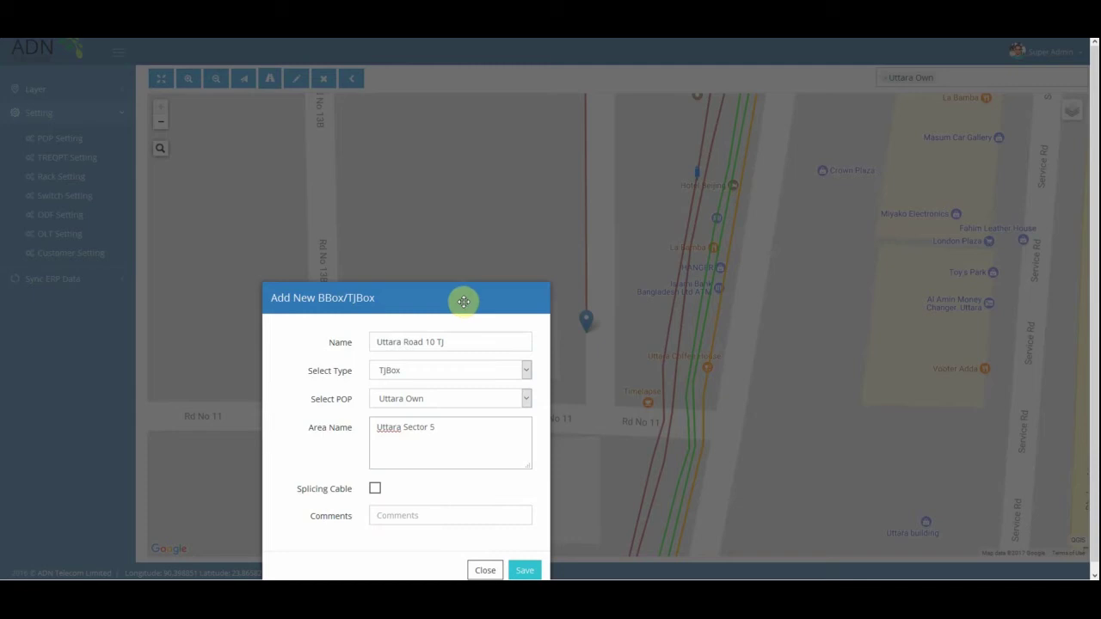
left_click(522, 571)
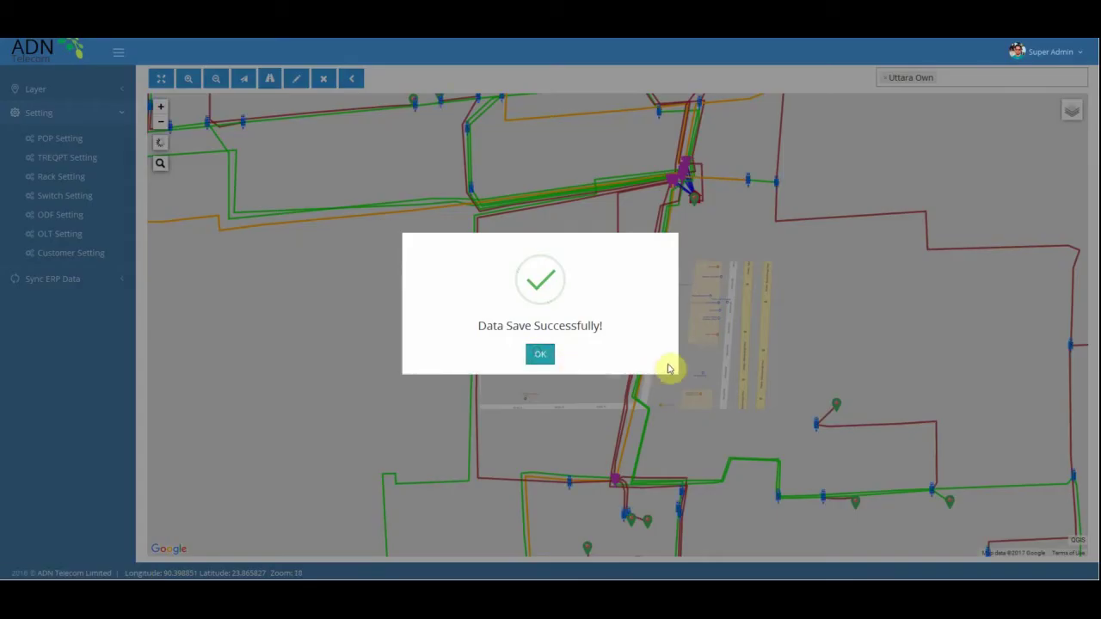
scroll(609, 349, "up", 4)
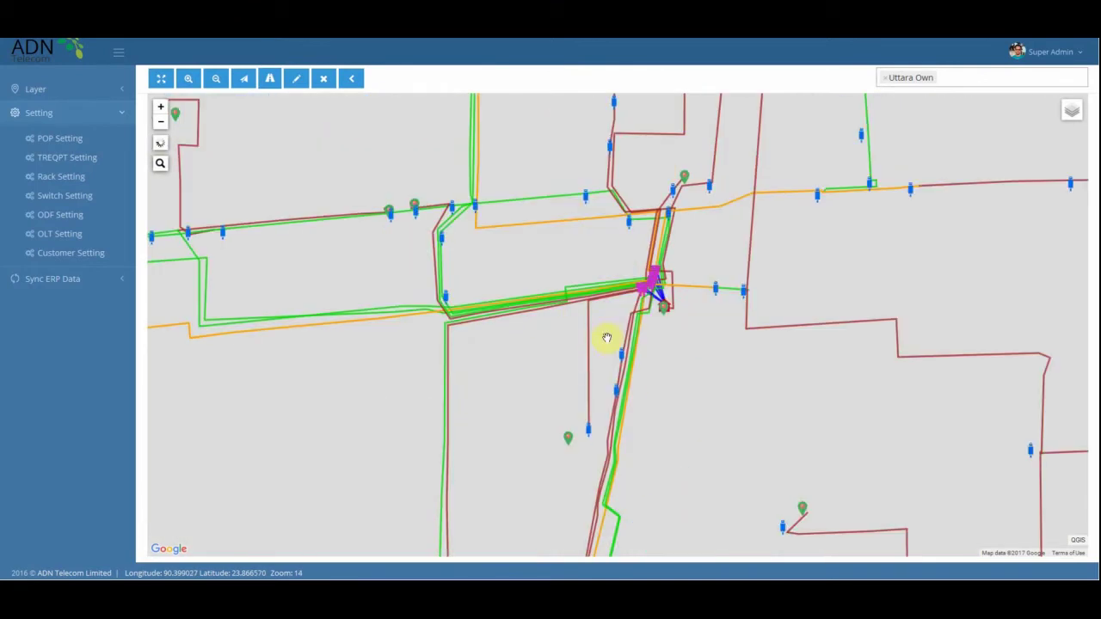
left_click(588, 433)
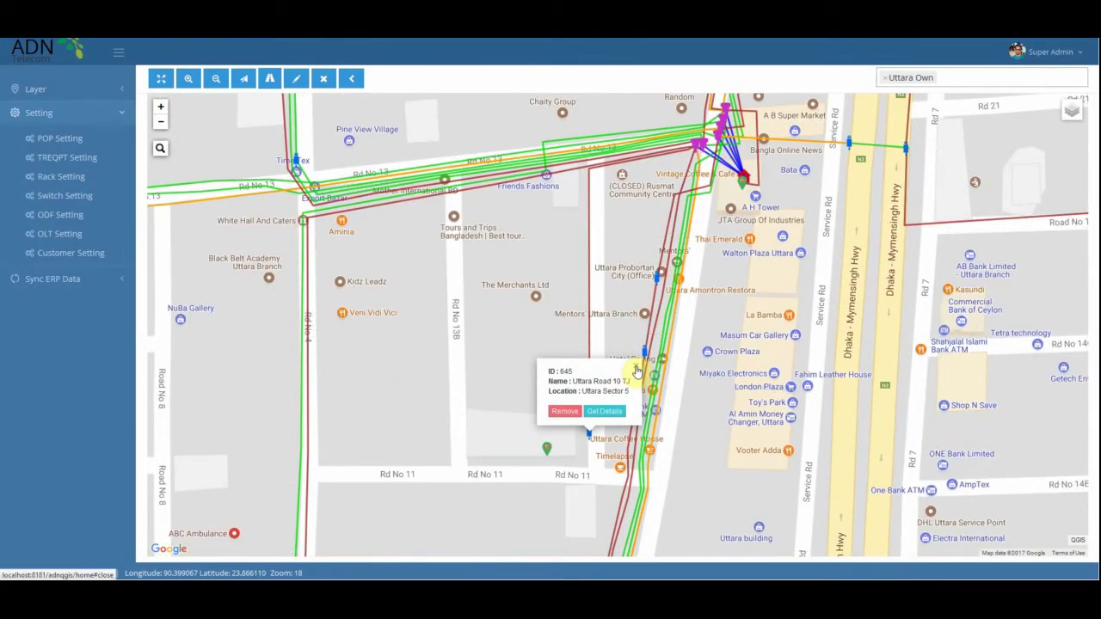
Draw a cable from the Uttara Road 10 TJ box, bending at Rd No 11, to the green customer marker
left_click(636, 368)
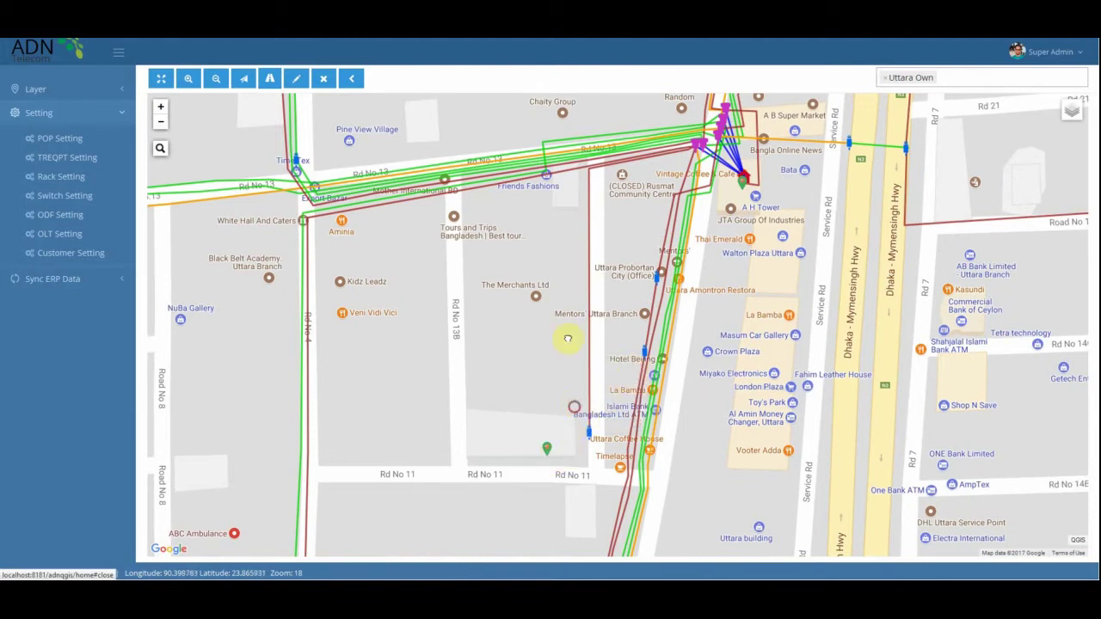
left_click_drag(550, 460, 562, 298)
scroll(569, 314, "up", 1)
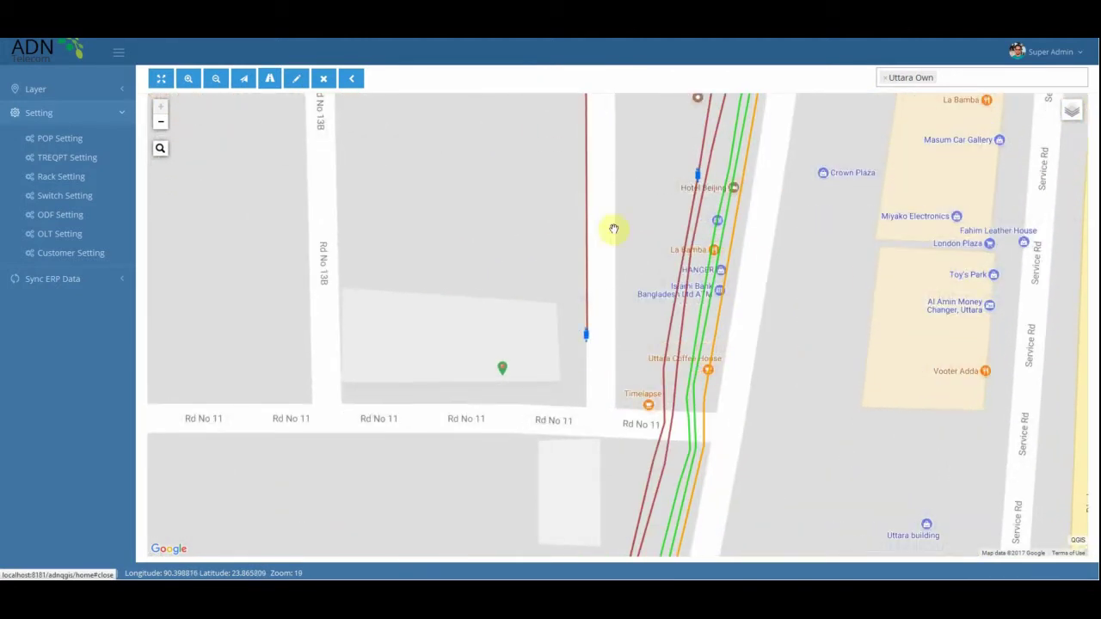
left_click(296, 80)
left_click(300, 97)
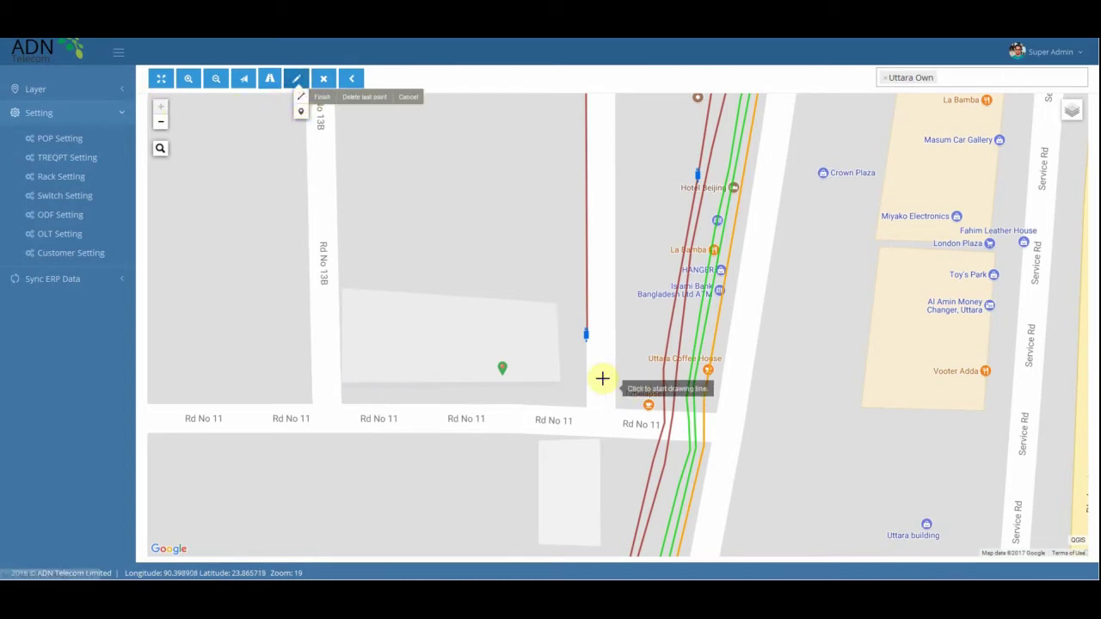
left_click(585, 336)
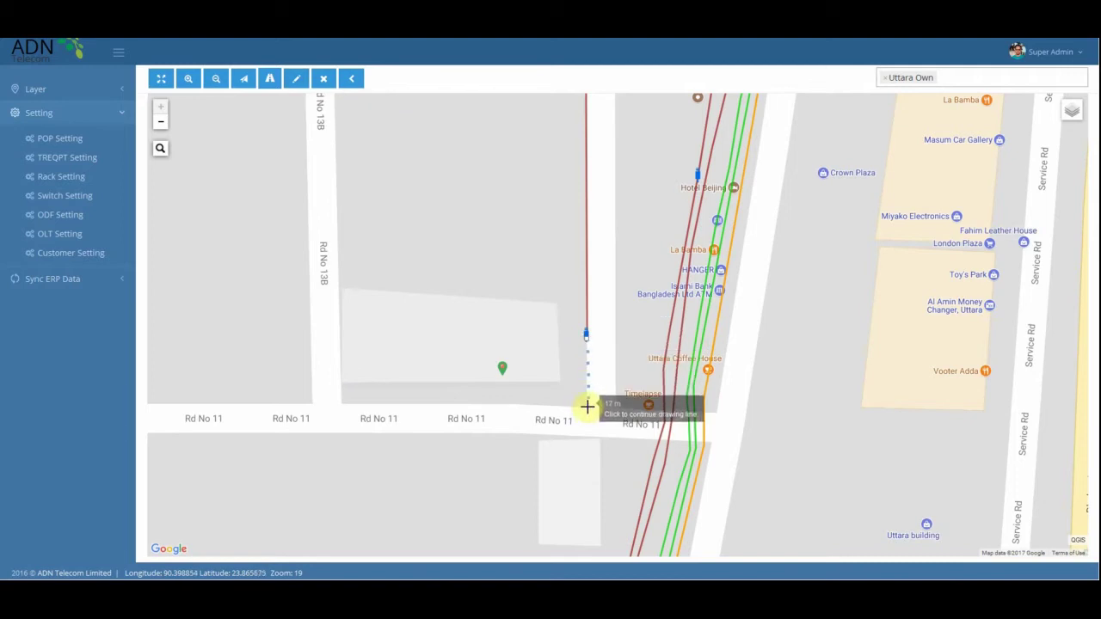
left_click(586, 376)
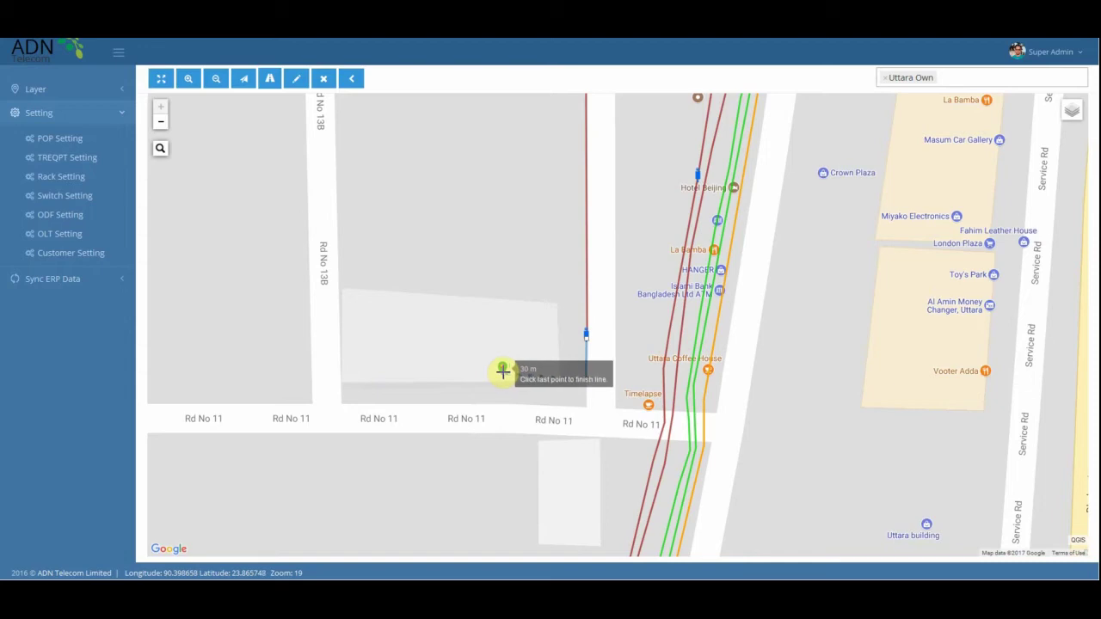
left_click(503, 377)
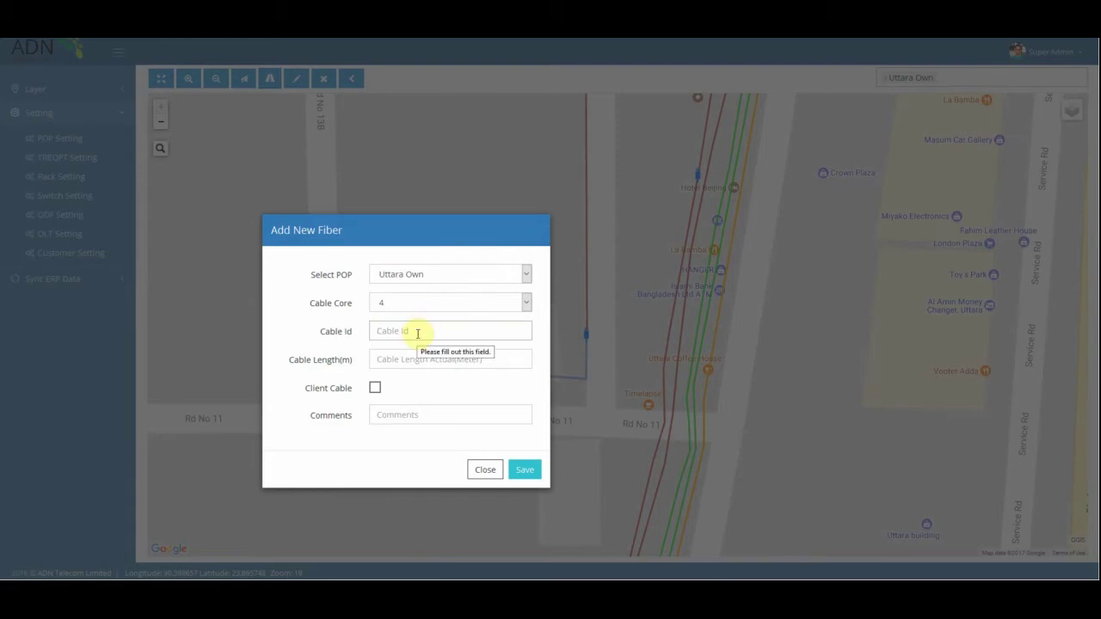
Enter Cable Id 12544 and length 20, tick Client Cable, and save the fiber
type("12544")
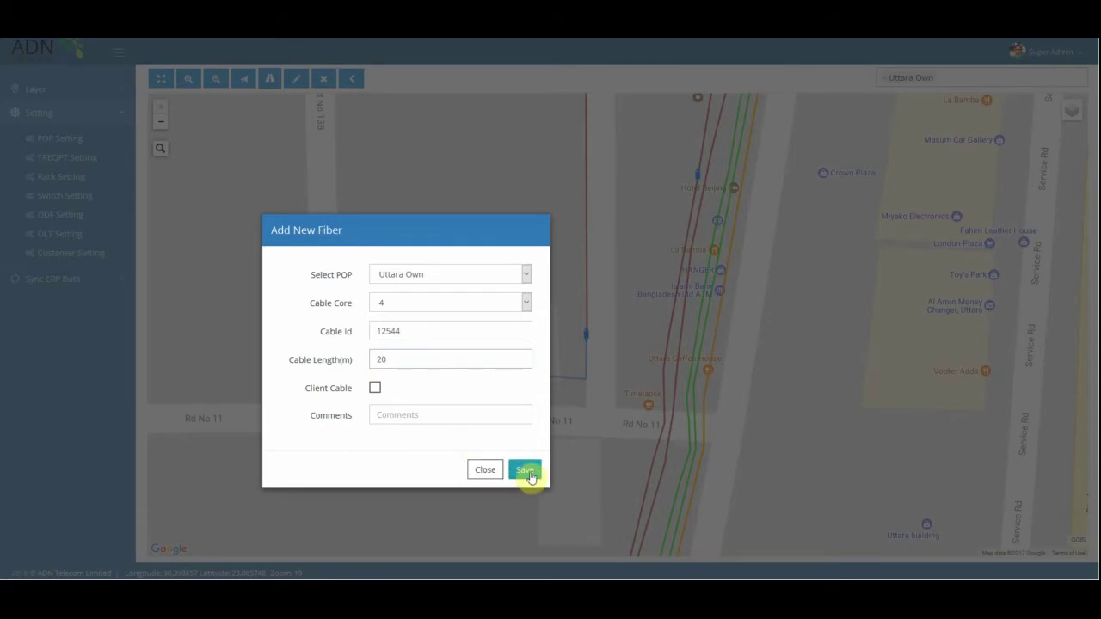
left_click(372, 389)
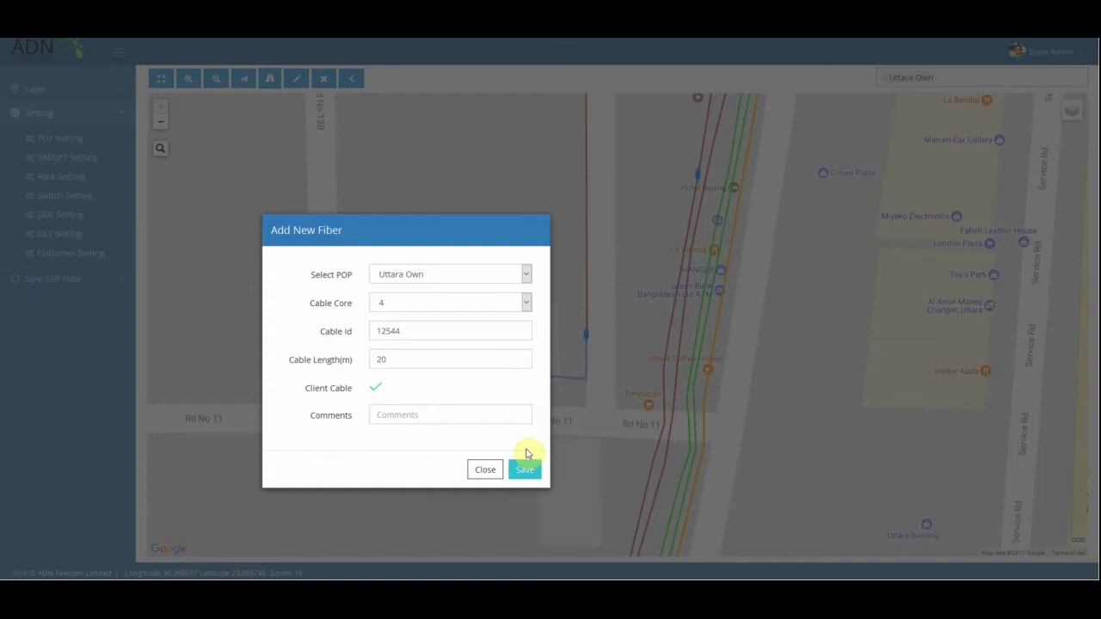
left_click(530, 470)
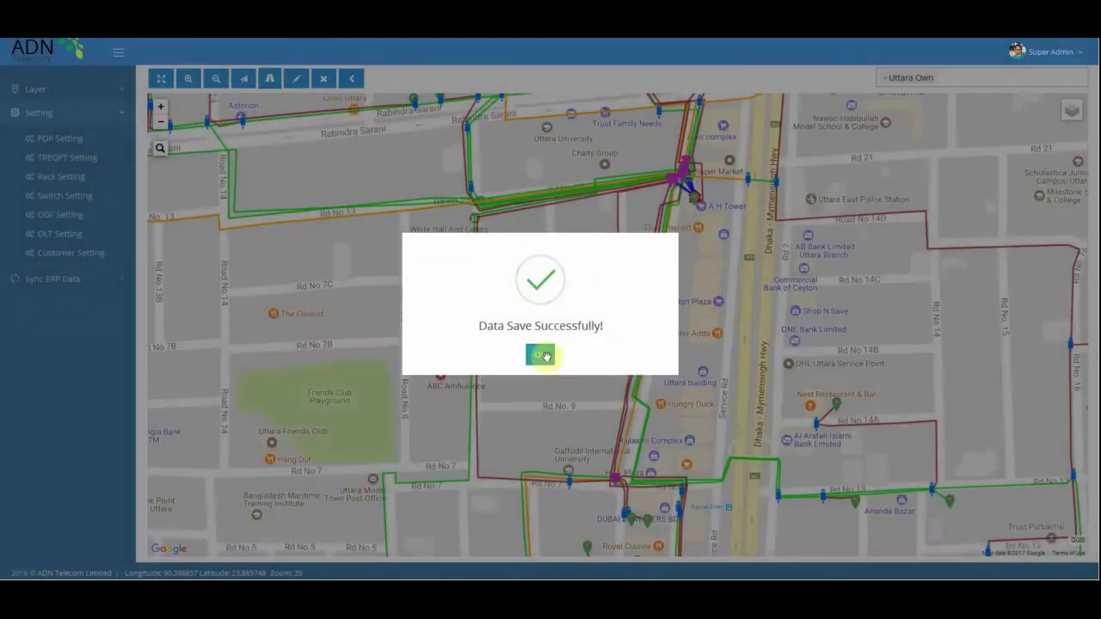
left_click(543, 362)
Zoom and pan to the A H Tower box cluster and view the Bamboo-3 box's info
scroll(621, 322, "down", 2)
scroll(615, 331, "up", 2)
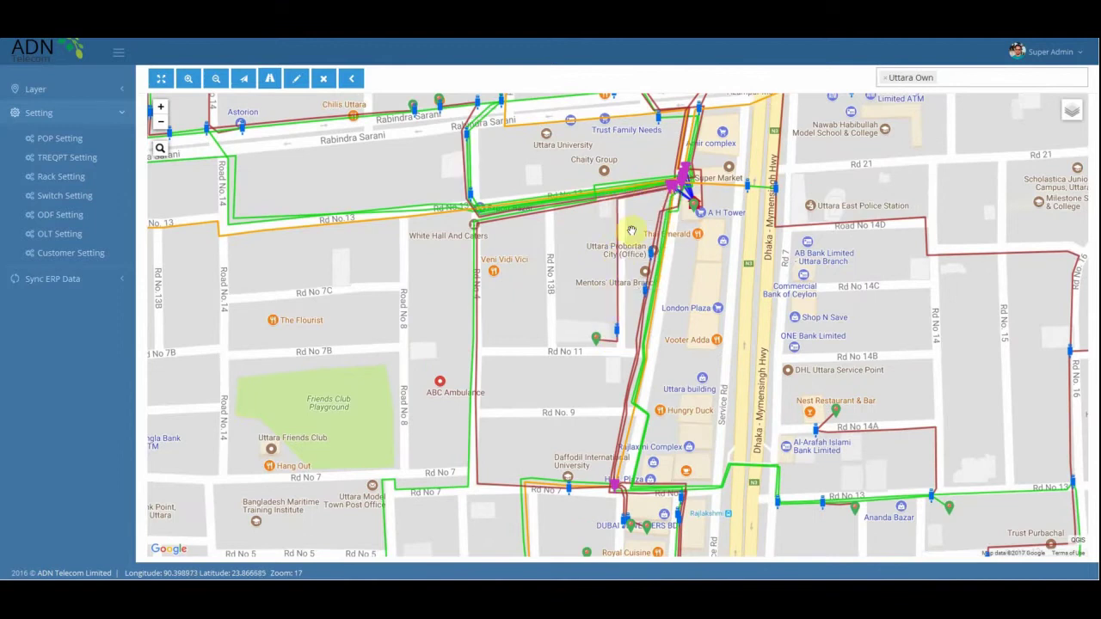
left_click_drag(675, 197, 621, 304)
scroll(621, 304, "up", 2)
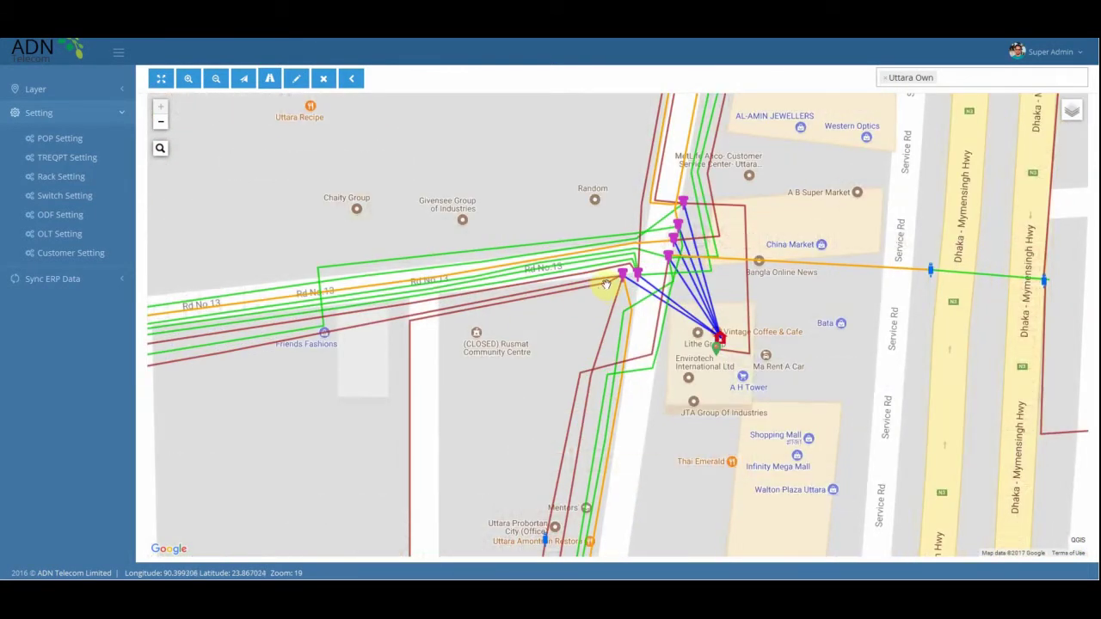
left_click_drag(559, 377, 537, 428)
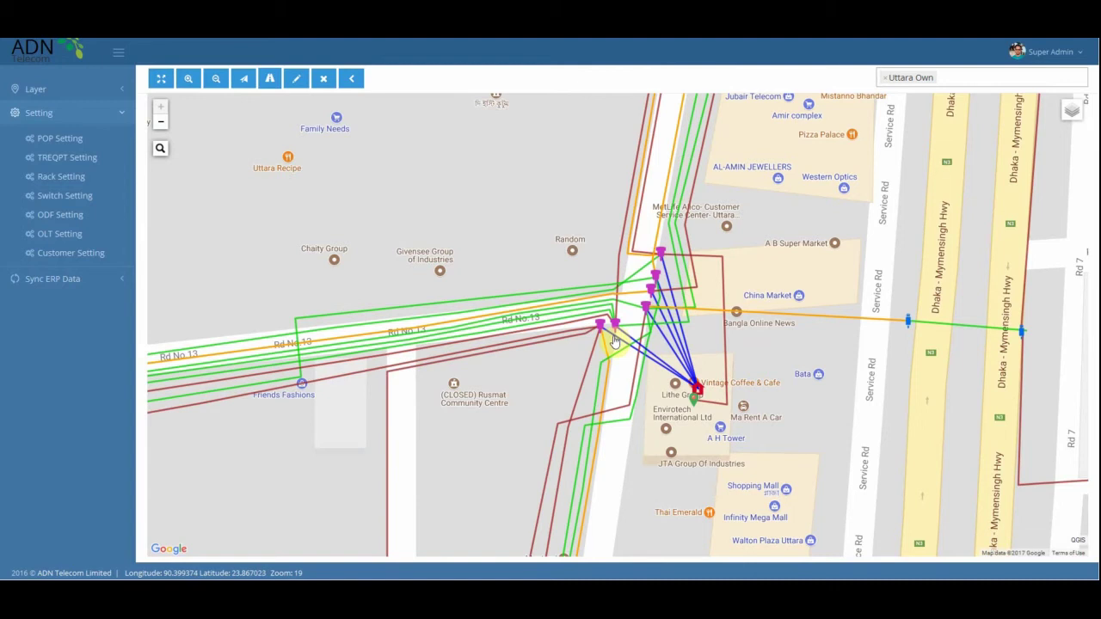
left_click(614, 338)
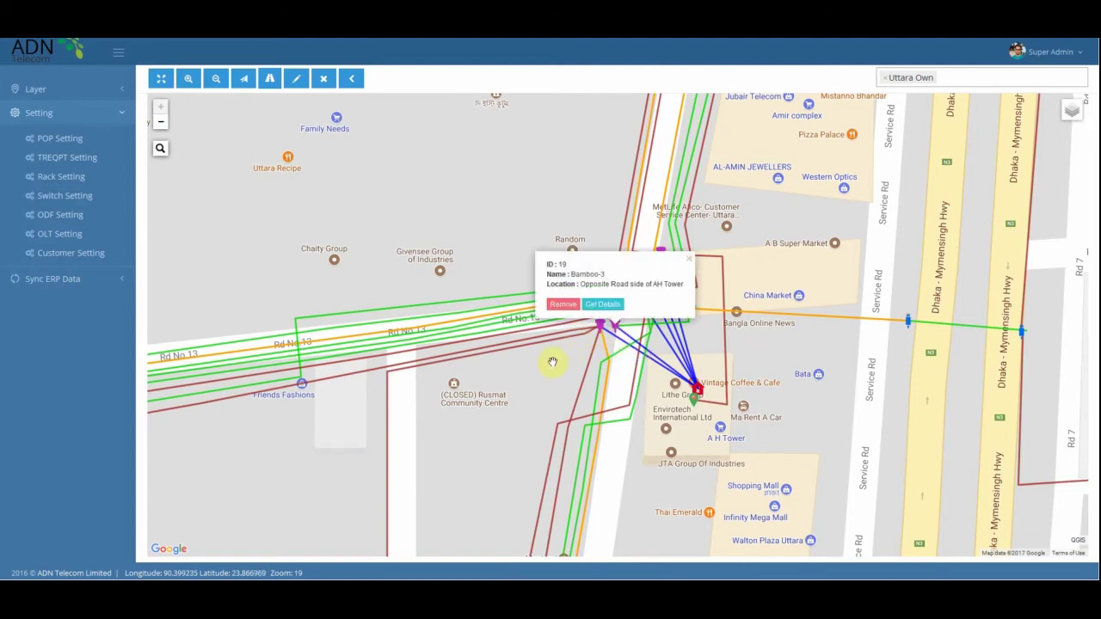
left_click(692, 259)
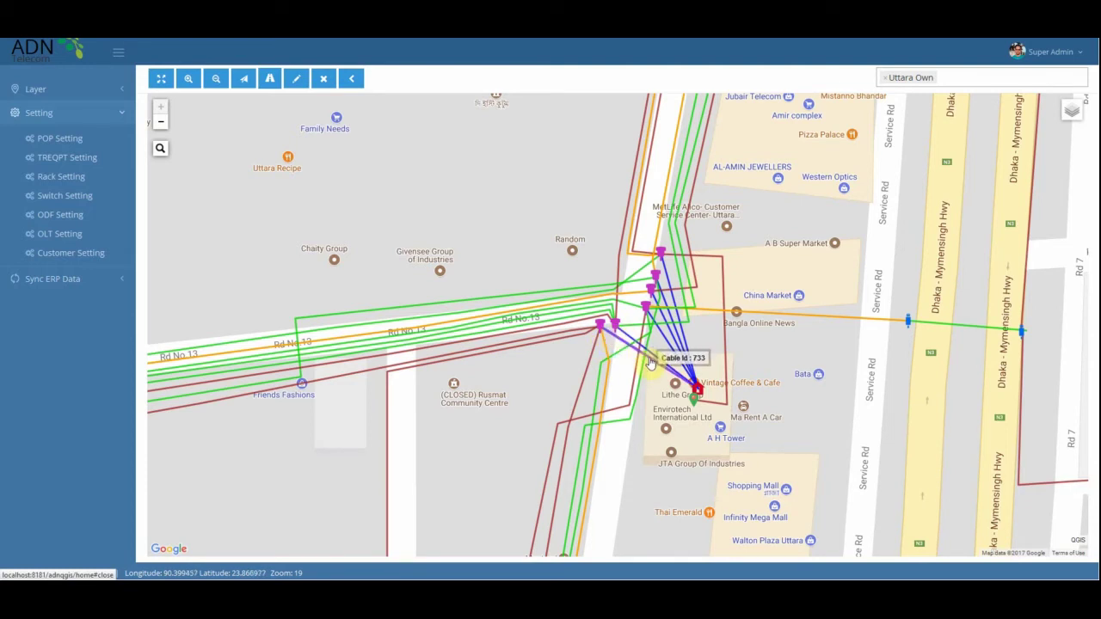
left_click(651, 361)
left_click(684, 336)
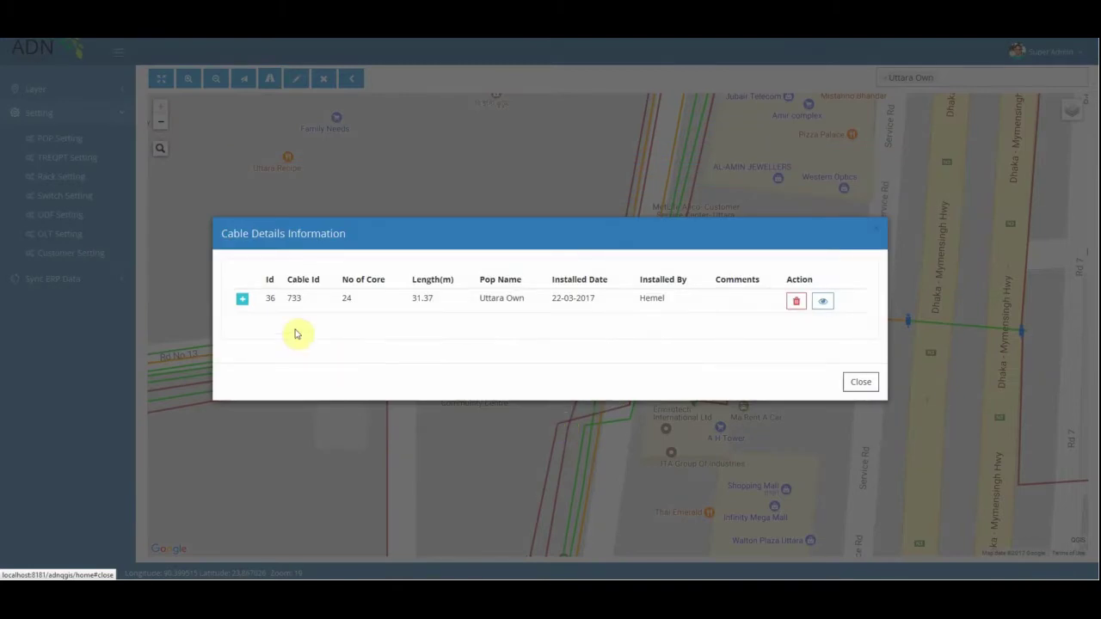
left_click(239, 300)
scroll(455, 364, "down", 5)
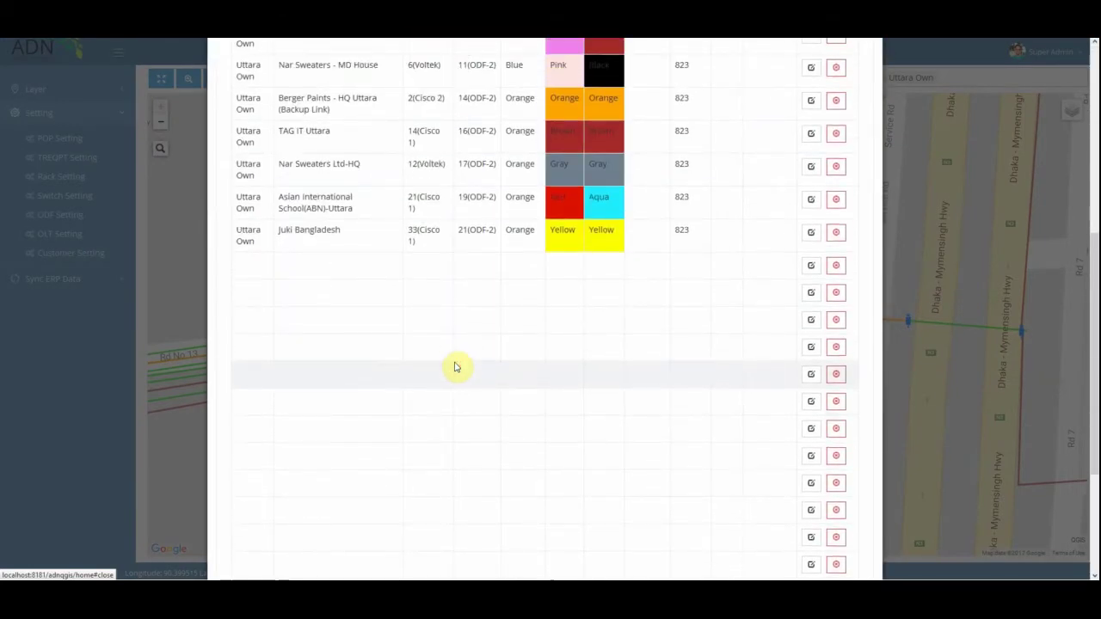
left_click(810, 265)
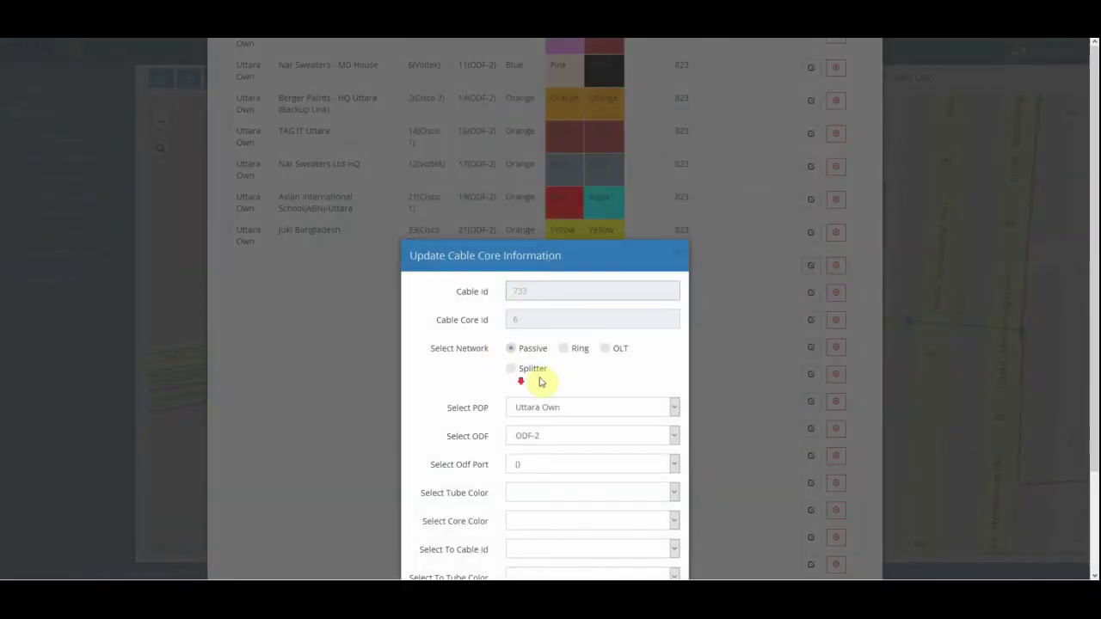
left_click(544, 318)
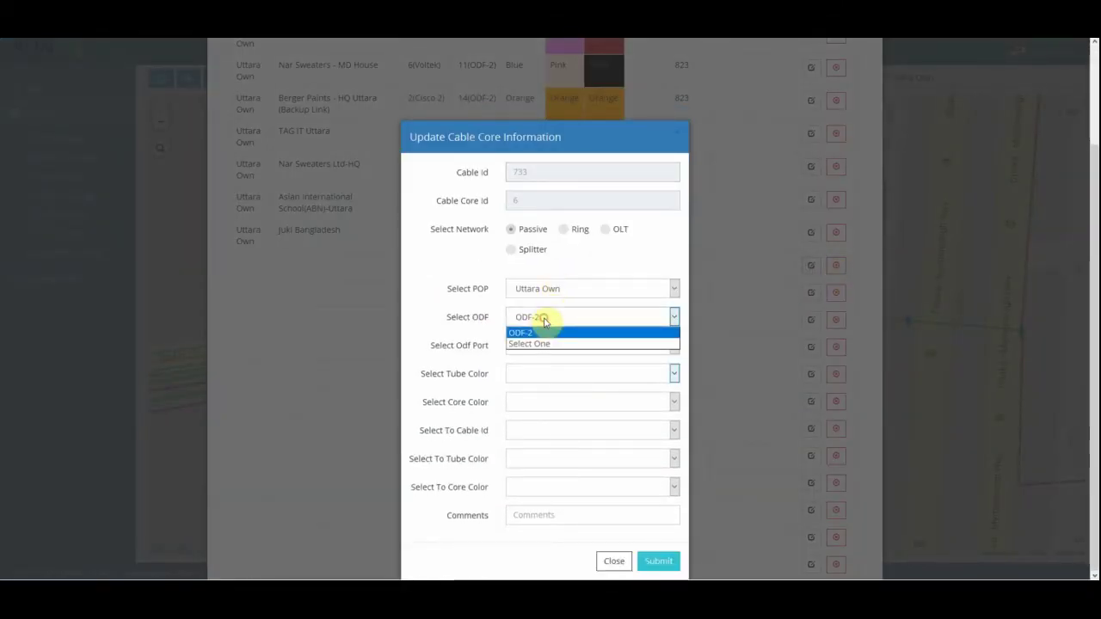
left_click(553, 288)
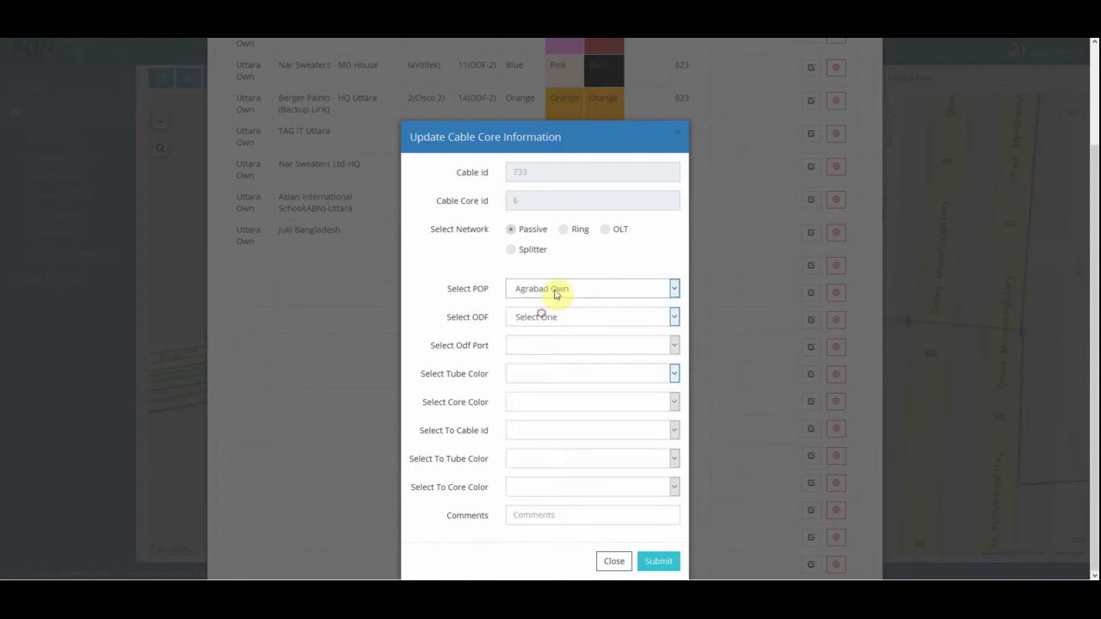
left_click(545, 304)
left_click(550, 316)
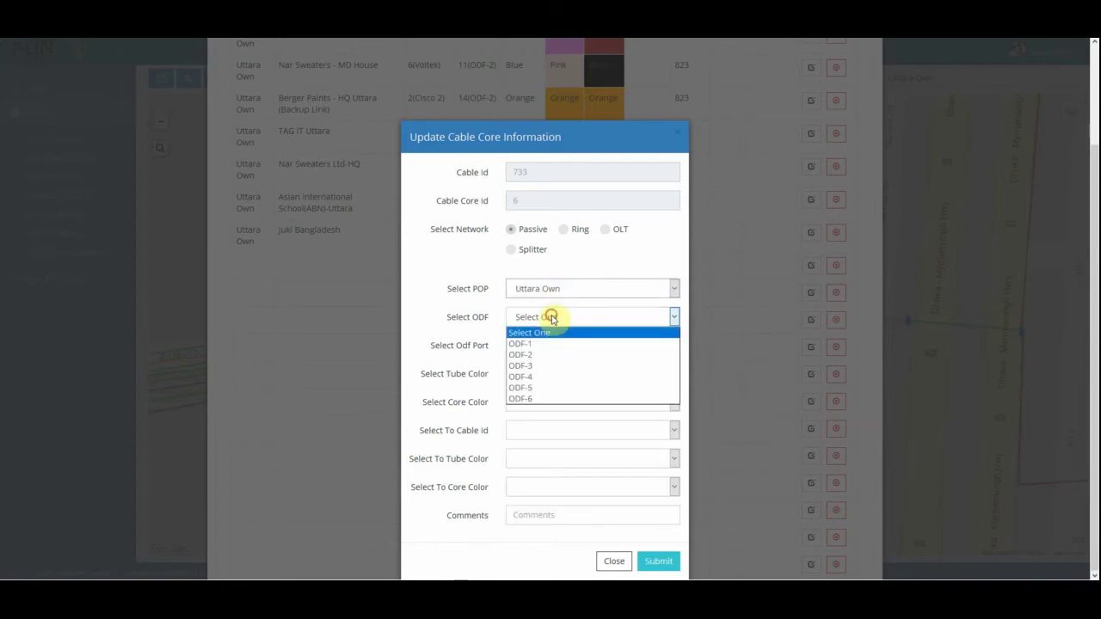
left_click(528, 355)
left_click(538, 345)
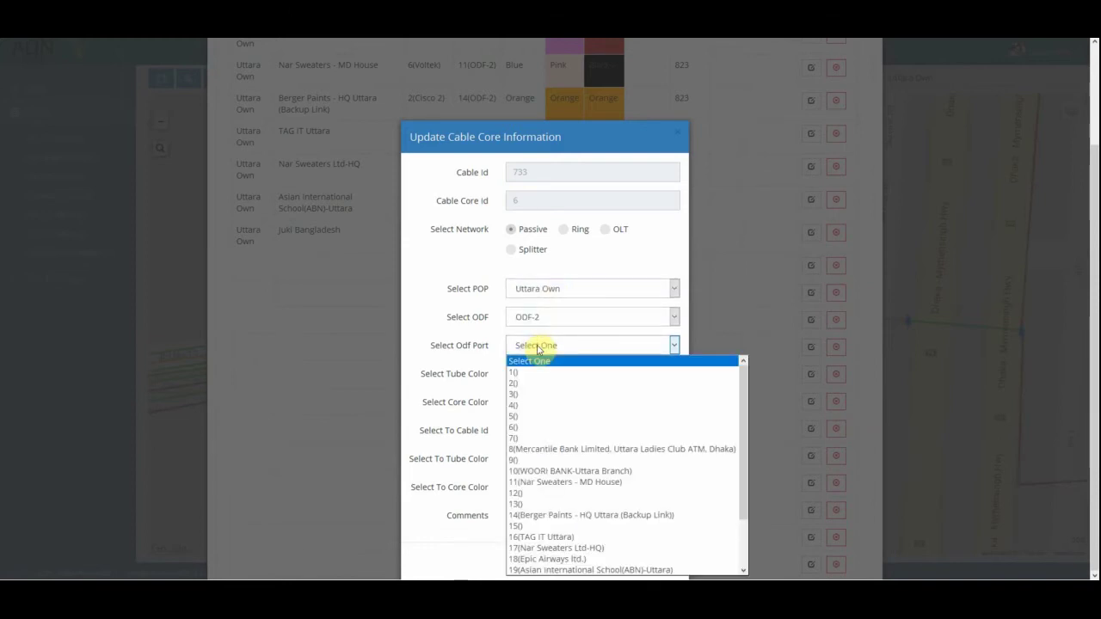
scroll(542, 456, "down", 2)
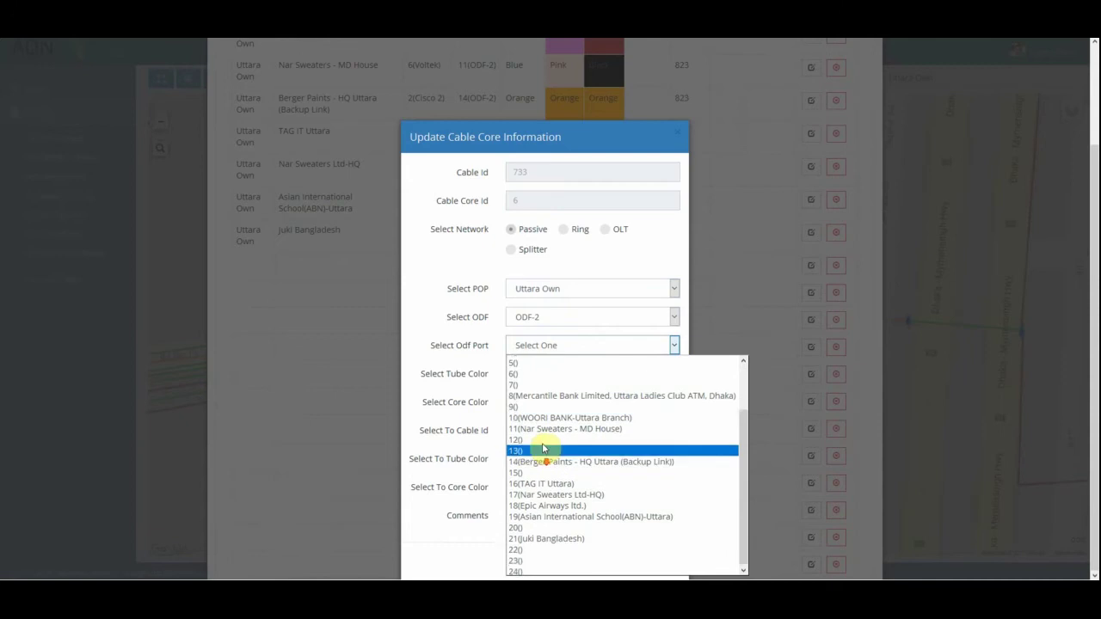
left_click(552, 504)
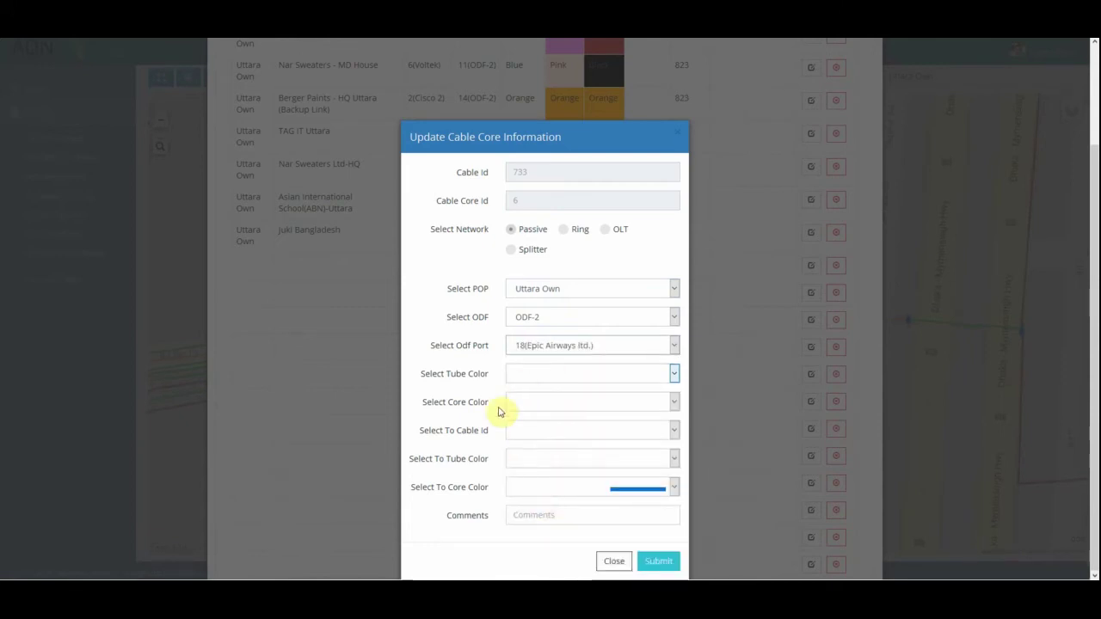
left_click(632, 376)
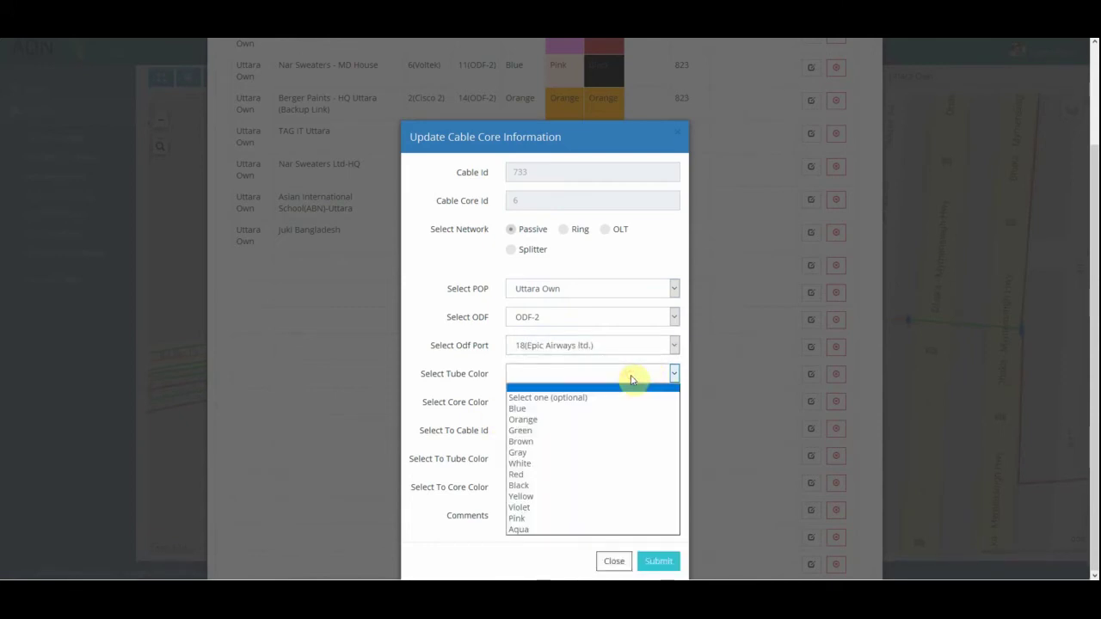
left_click(526, 409)
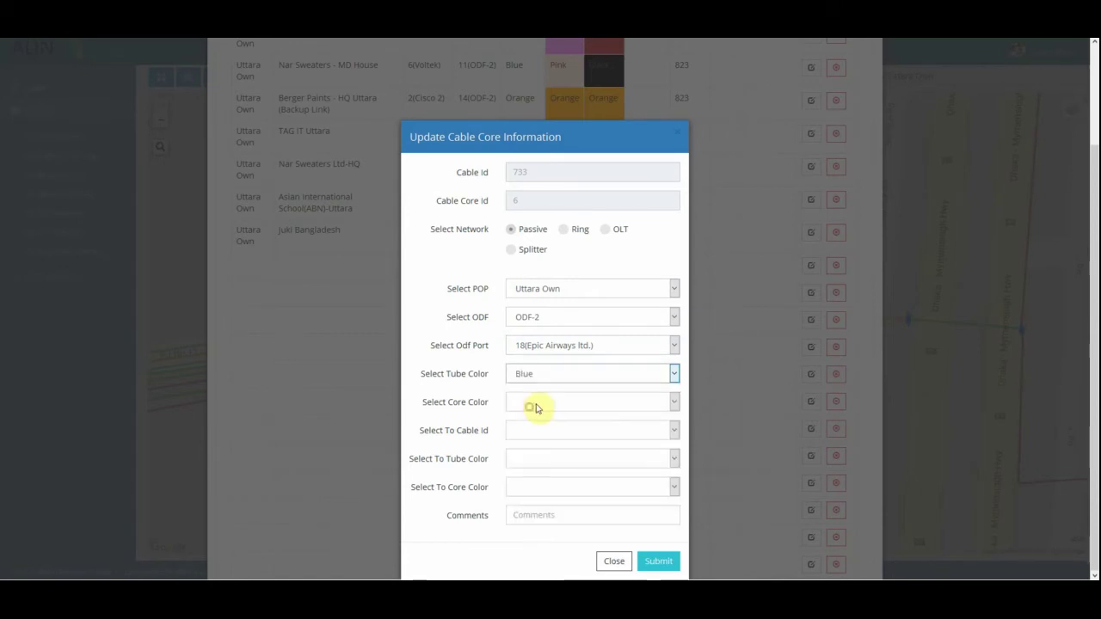
left_click(541, 403)
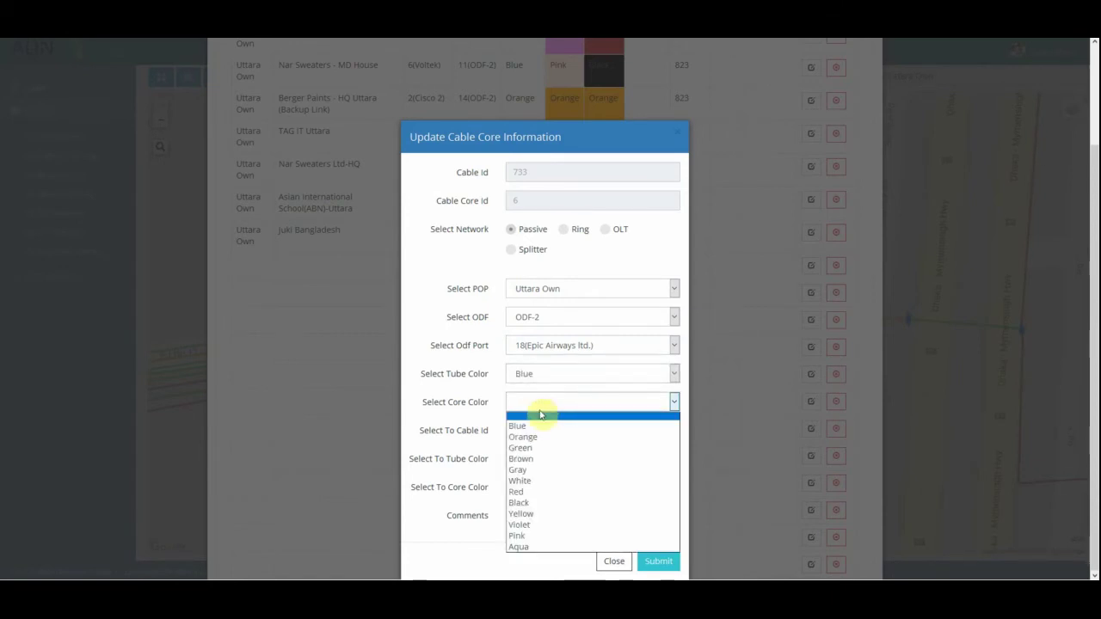
left_click(540, 437)
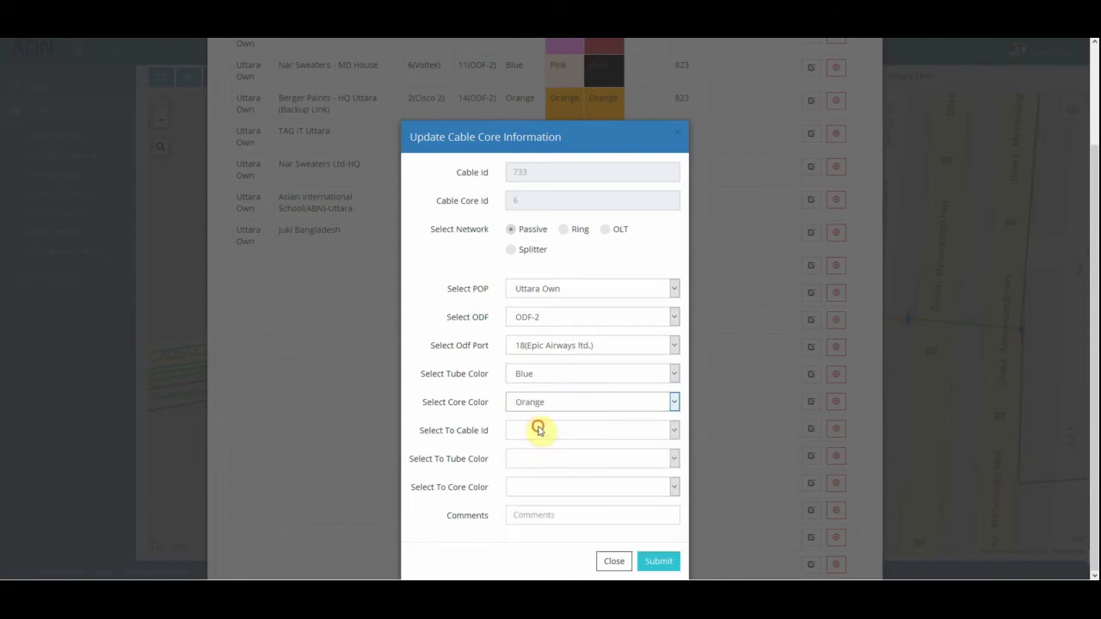
left_click(538, 430)
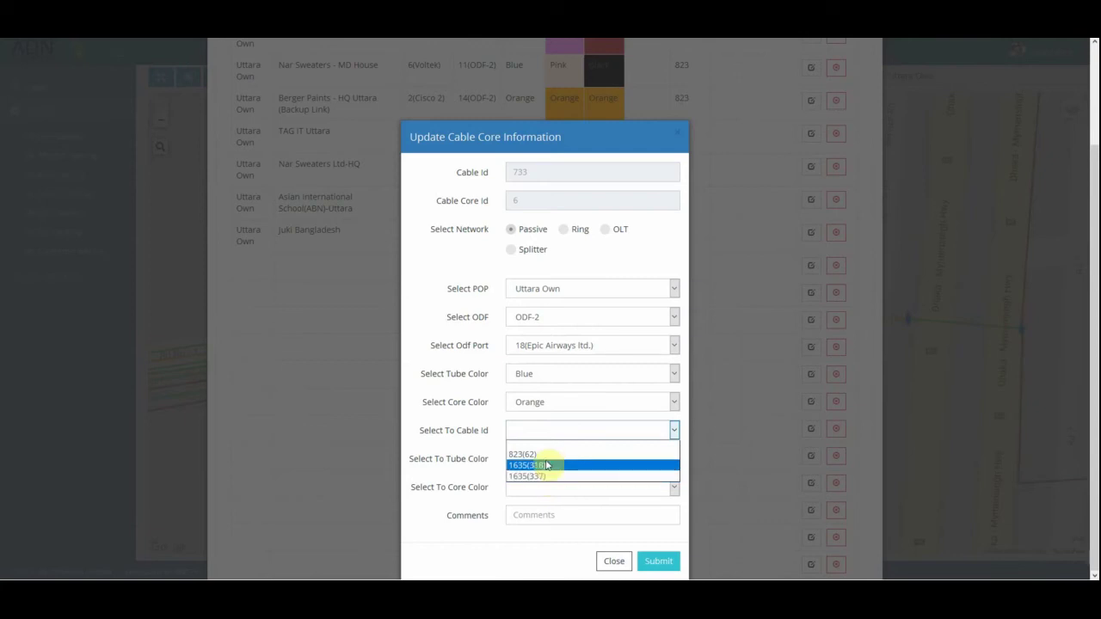
Discard the core edit, add 12343(1292) to cable 733's TO Cable IDs, and expand row 36's cores
left_click(613, 562)
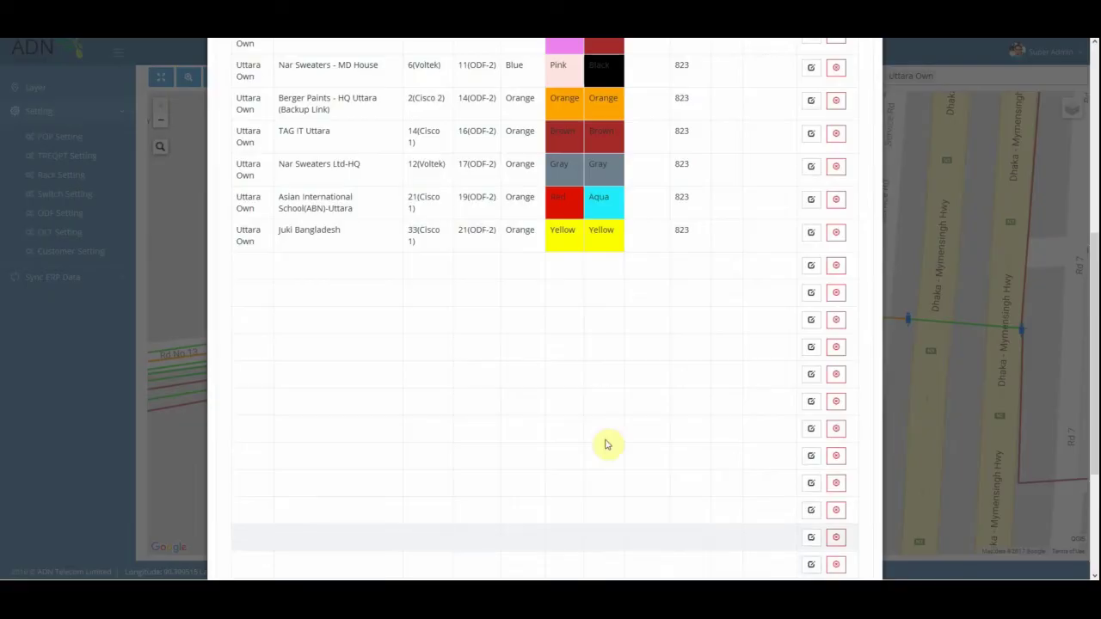
scroll(800, 344, "up", 2)
scroll(790, 353, "up", 2)
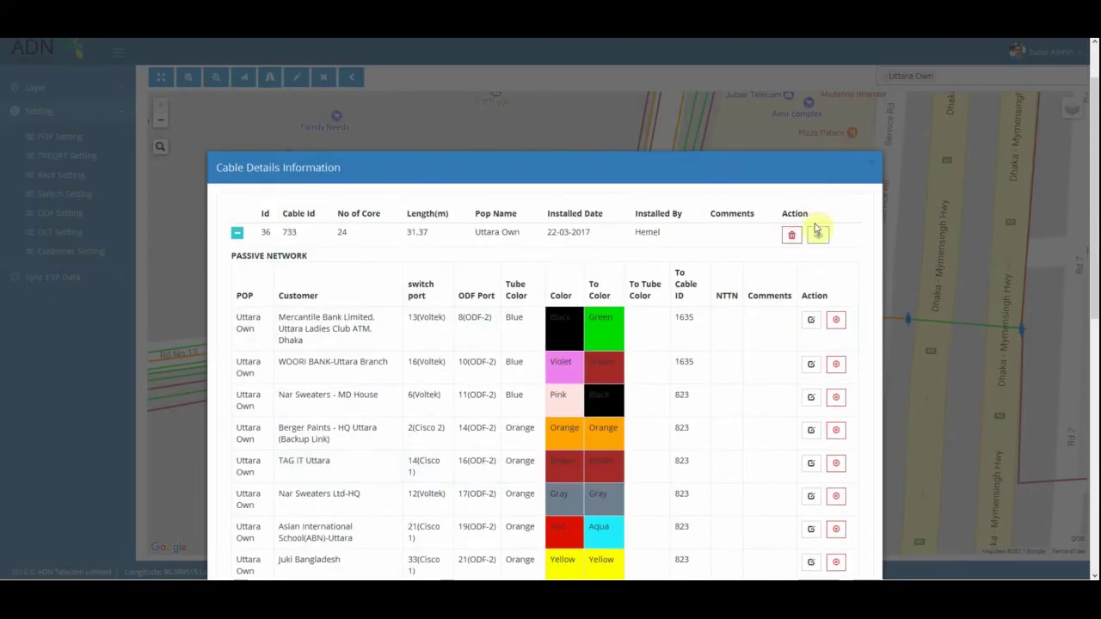
left_click(816, 234)
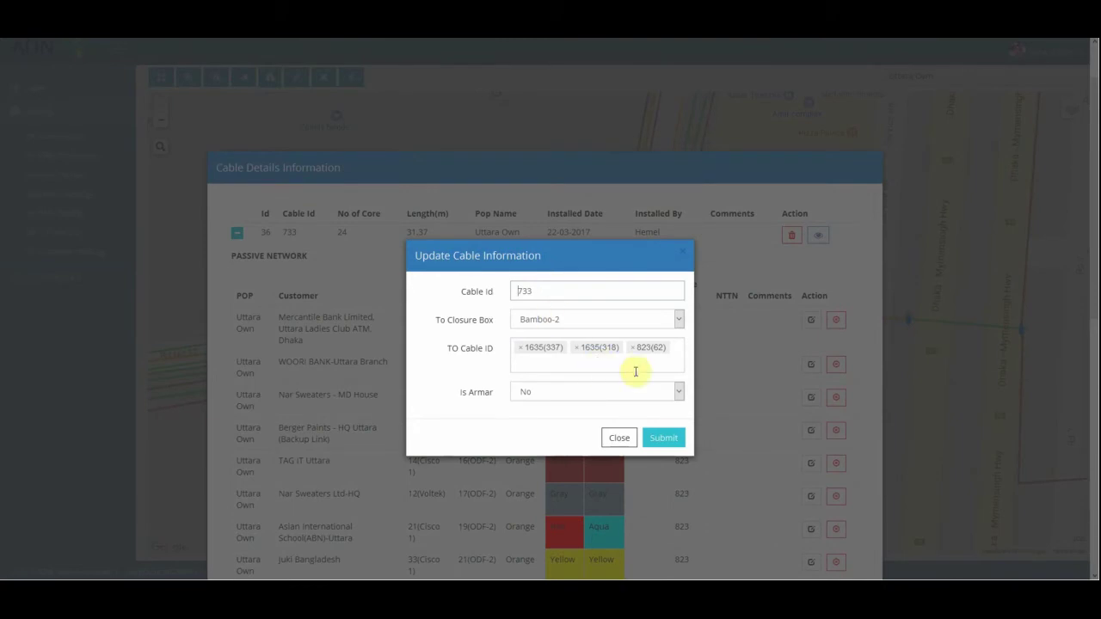
left_click(550, 362)
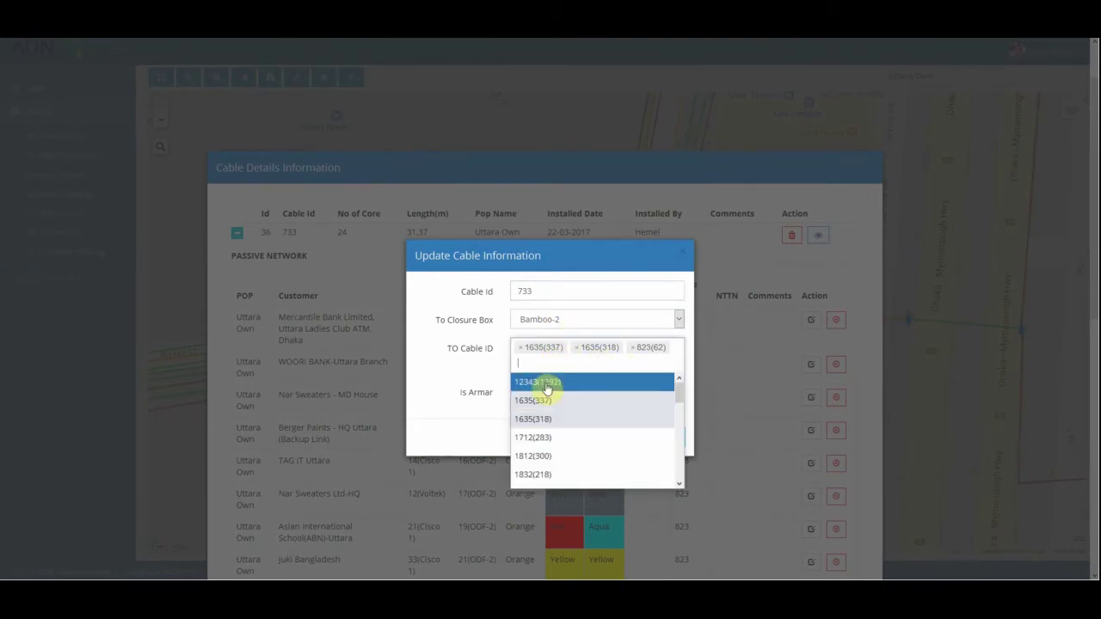
left_click(528, 382)
left_click(663, 453)
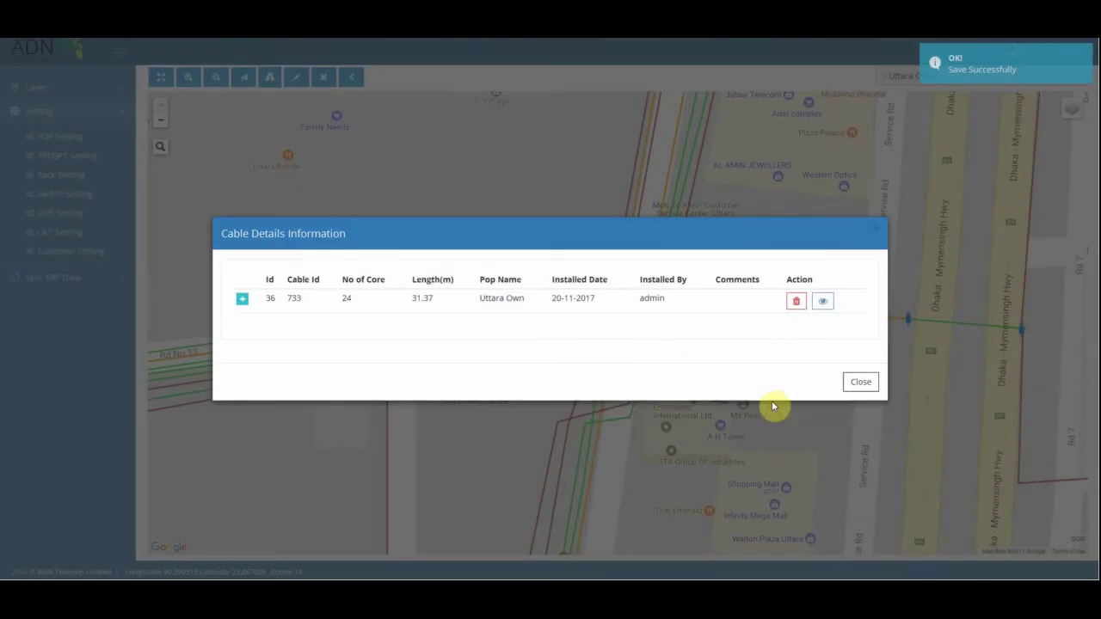
left_click(243, 300)
scroll(476, 361, "down", 5)
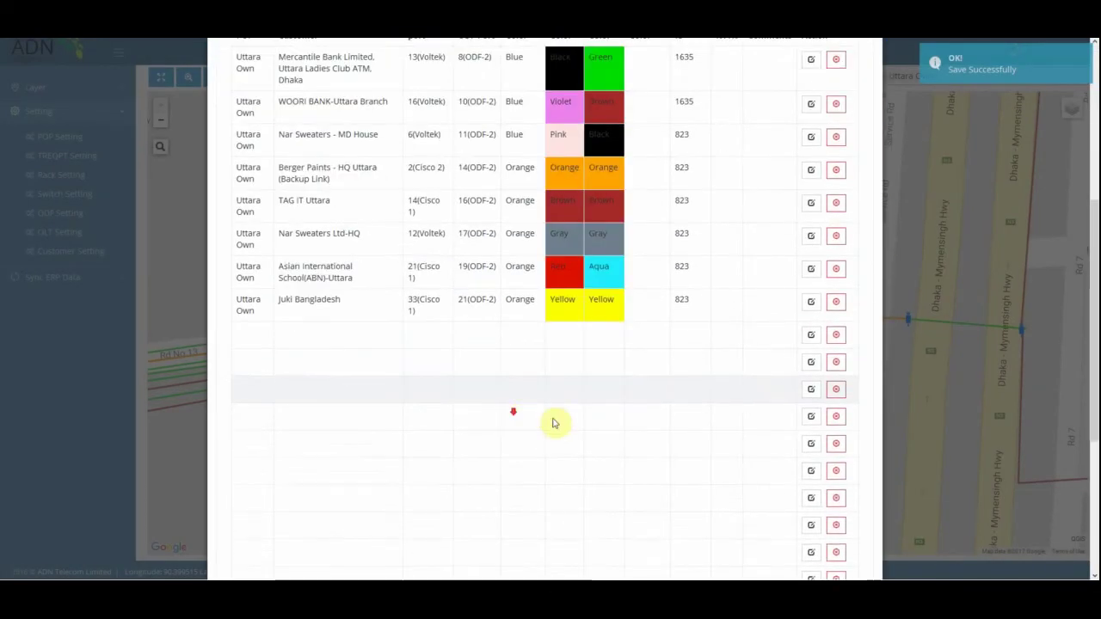
Assign an empty core of cable 733 to POP Uttara Own, ODF-2, port 18 (Epic Airways ltd.)
left_click(811, 298)
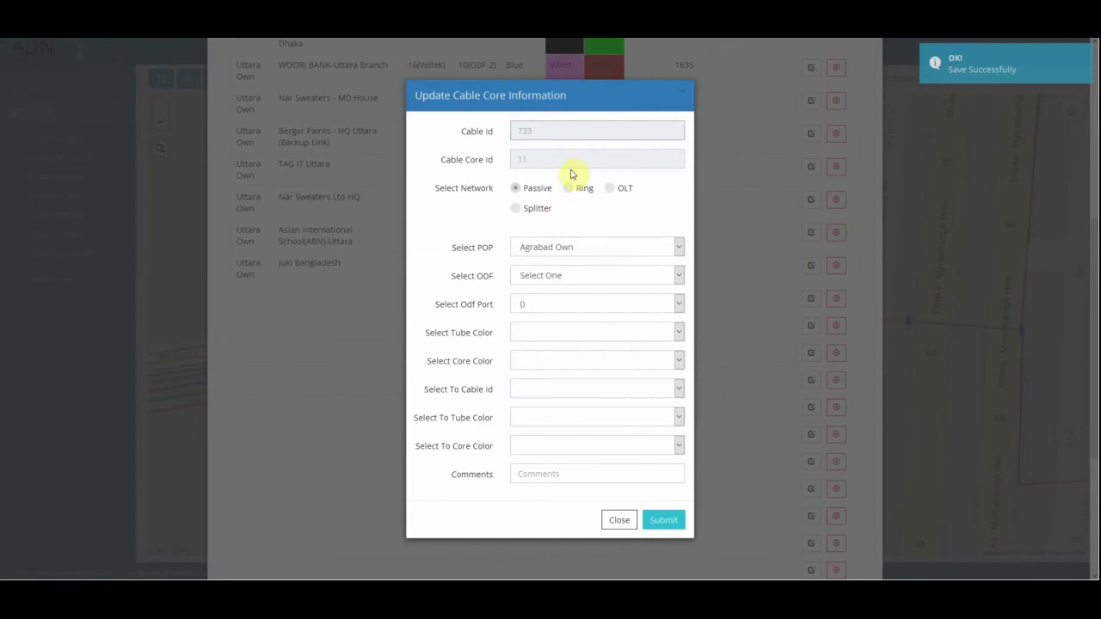
left_click(556, 247)
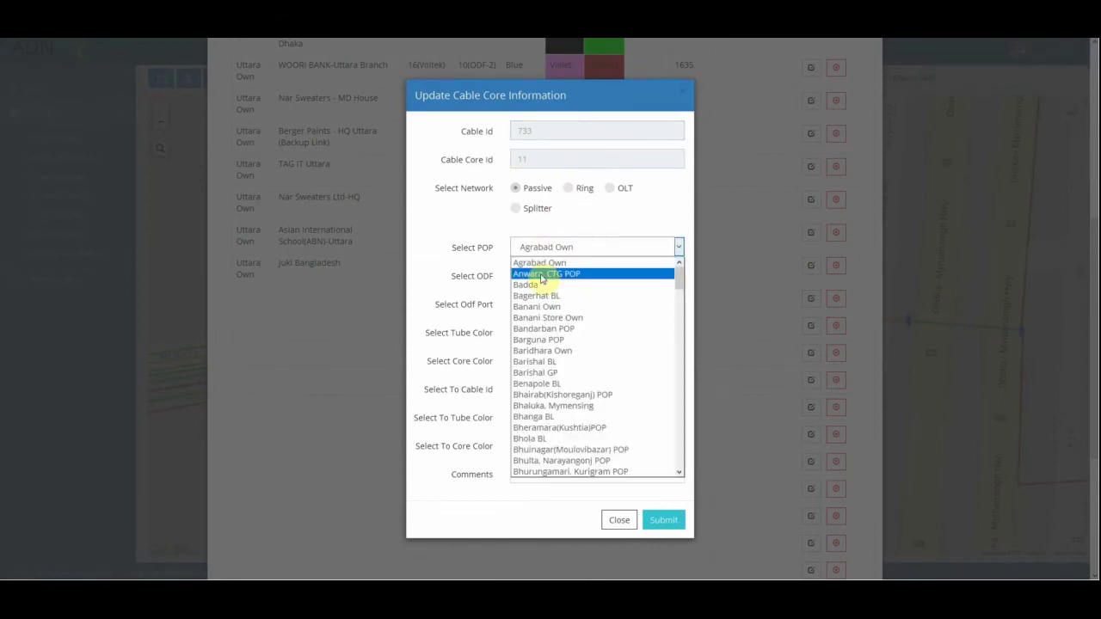
scroll(550, 370, "down", 10)
left_click(538, 472)
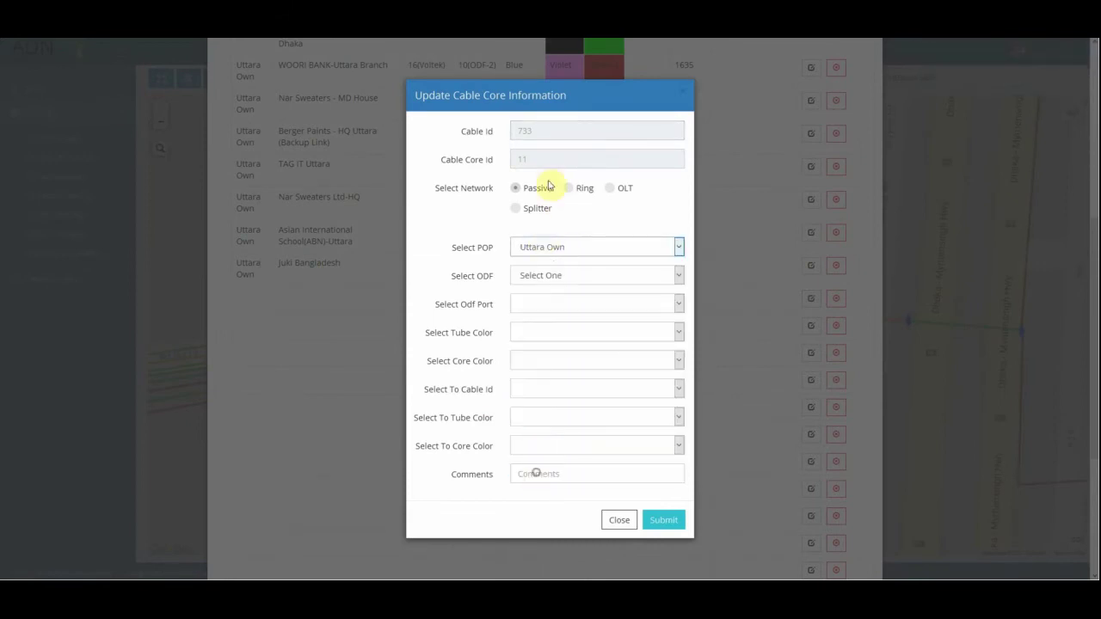
left_click(551, 276)
left_click(542, 308)
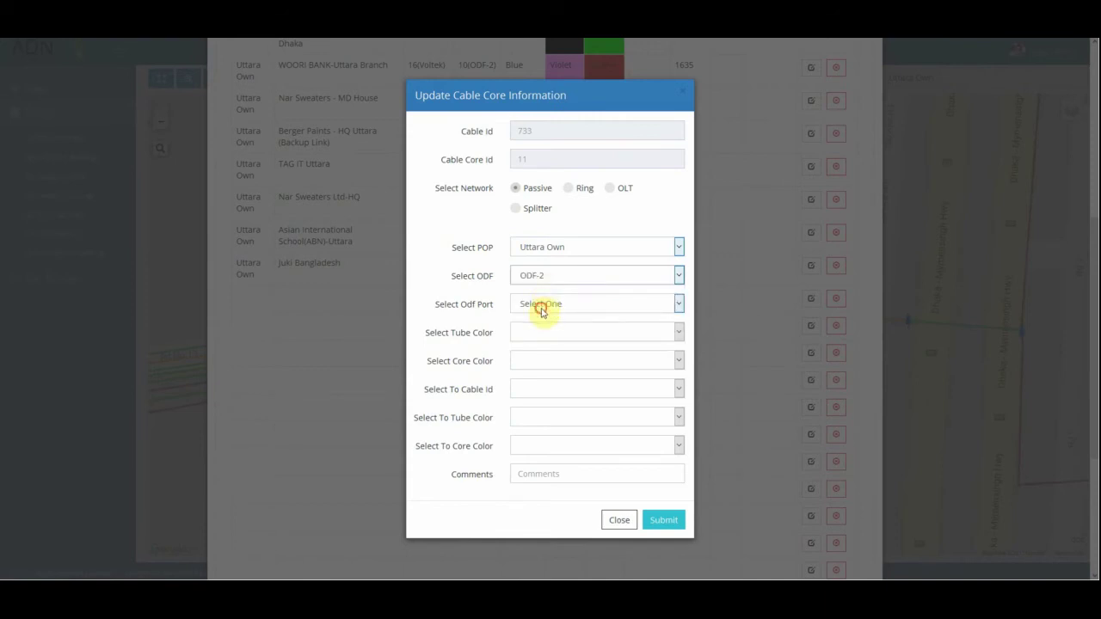
left_click(540, 305)
scroll(547, 499, "down", 1)
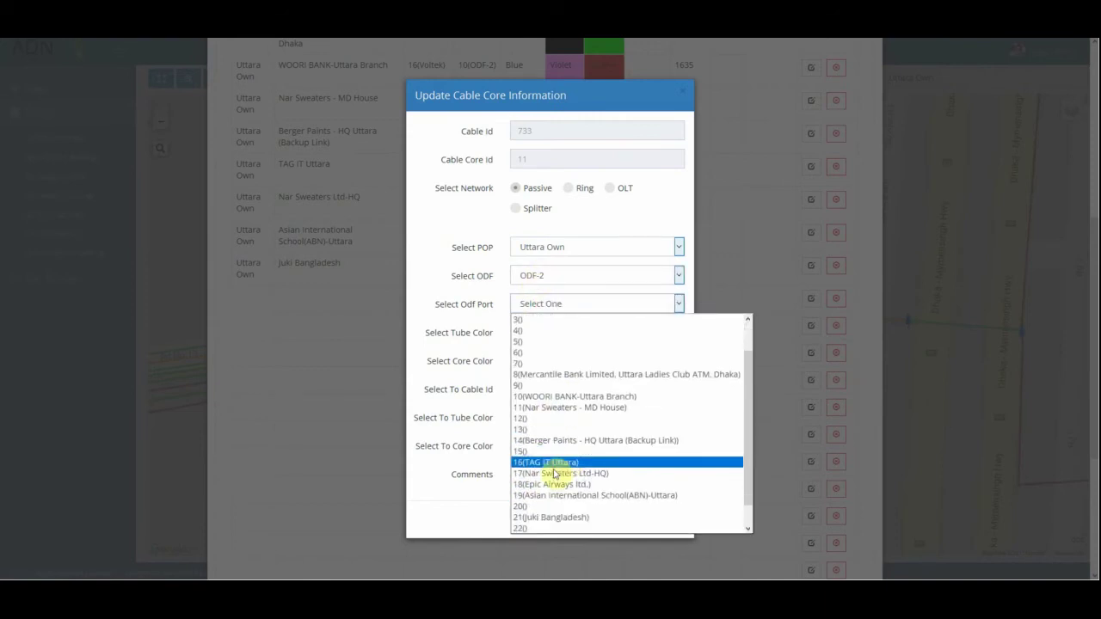
left_click(547, 485)
Set Blue tube and Orange core, splice into cable 12343(1292) Orange, and submit
left_click(562, 332)
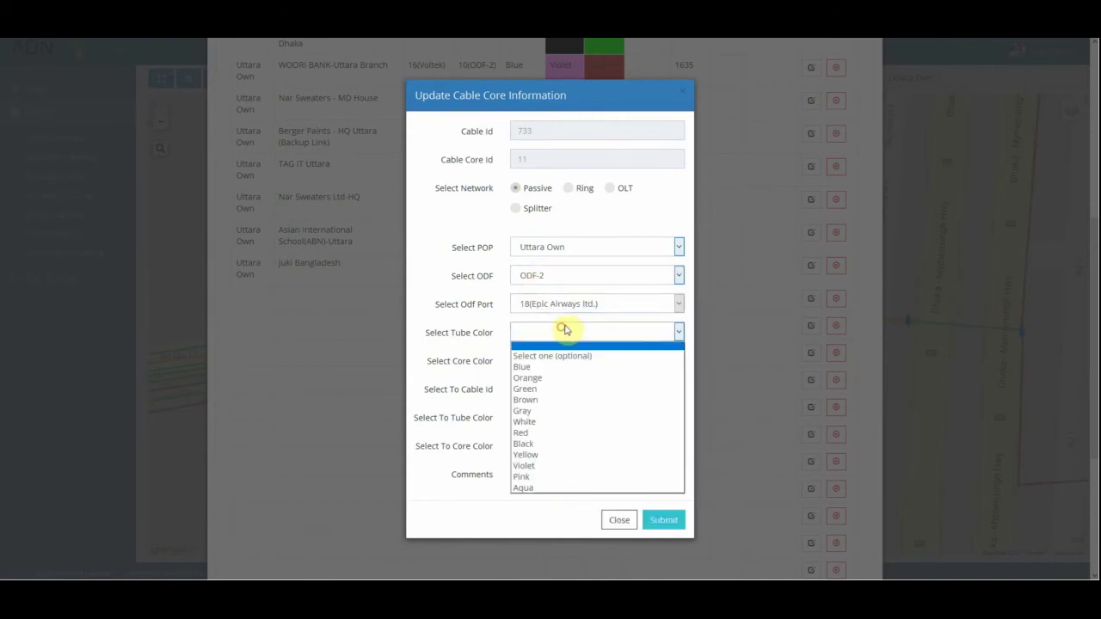
left_click(538, 367)
left_click(545, 363)
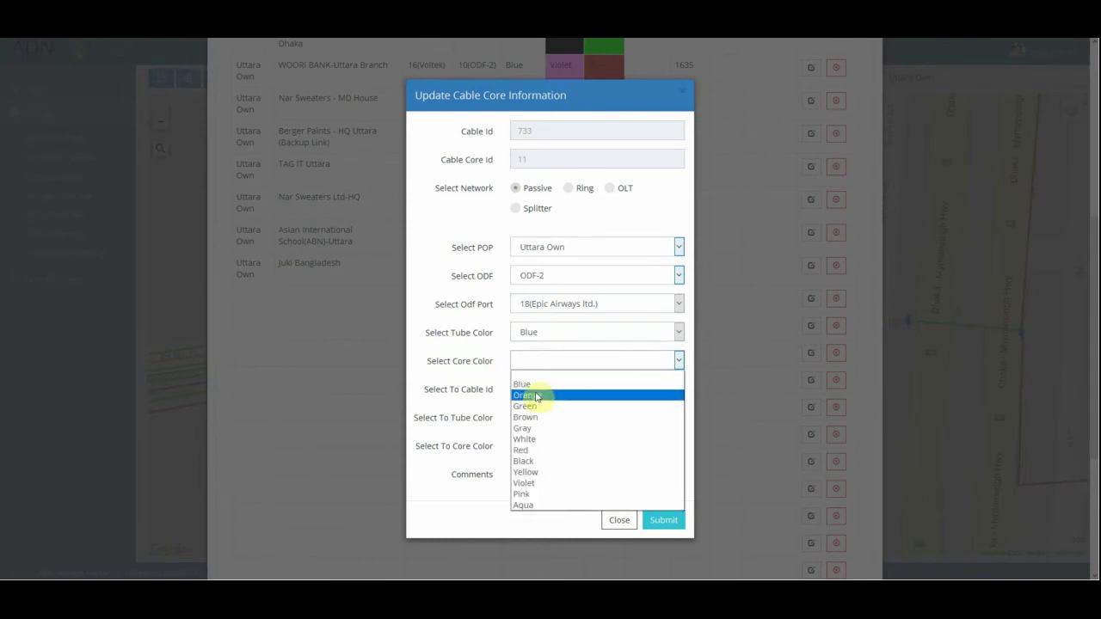
left_click(535, 395)
left_click(538, 392)
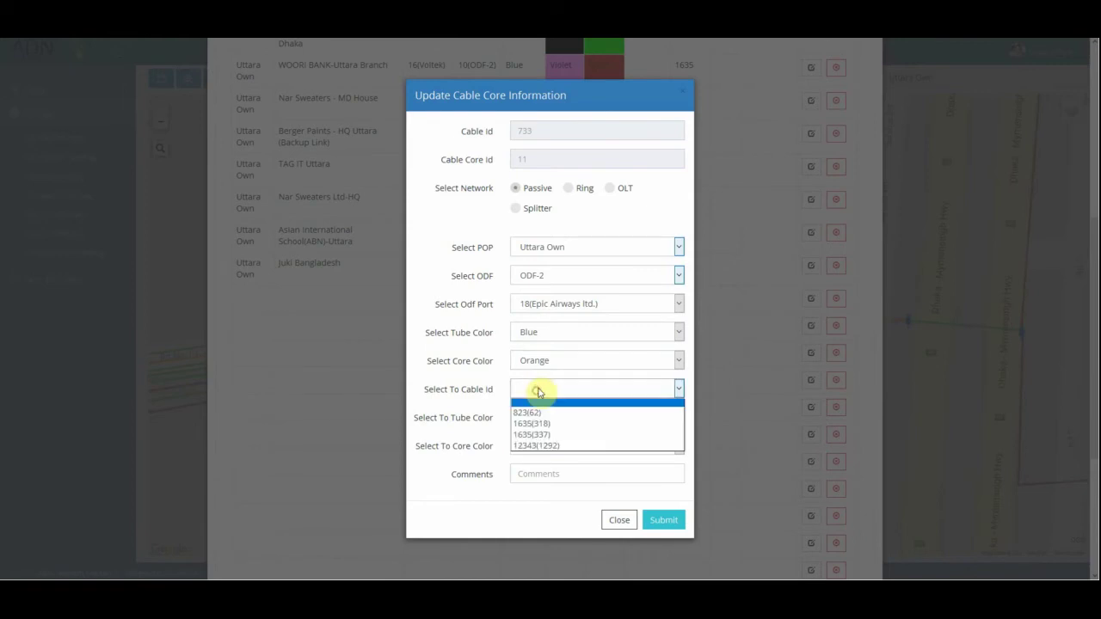
left_click(533, 445)
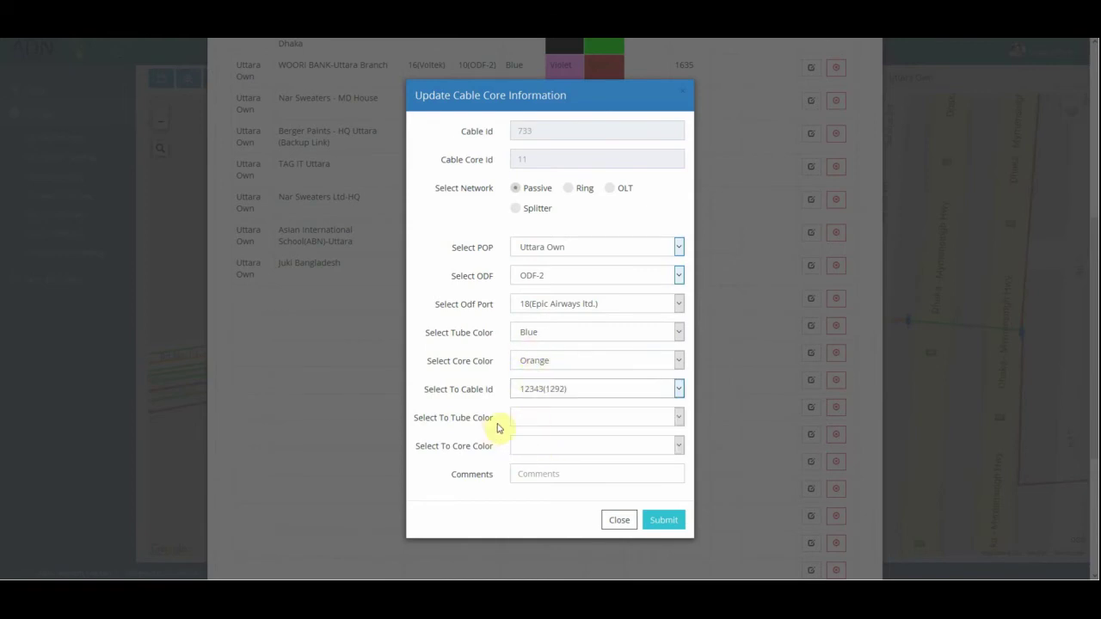
left_click(568, 452)
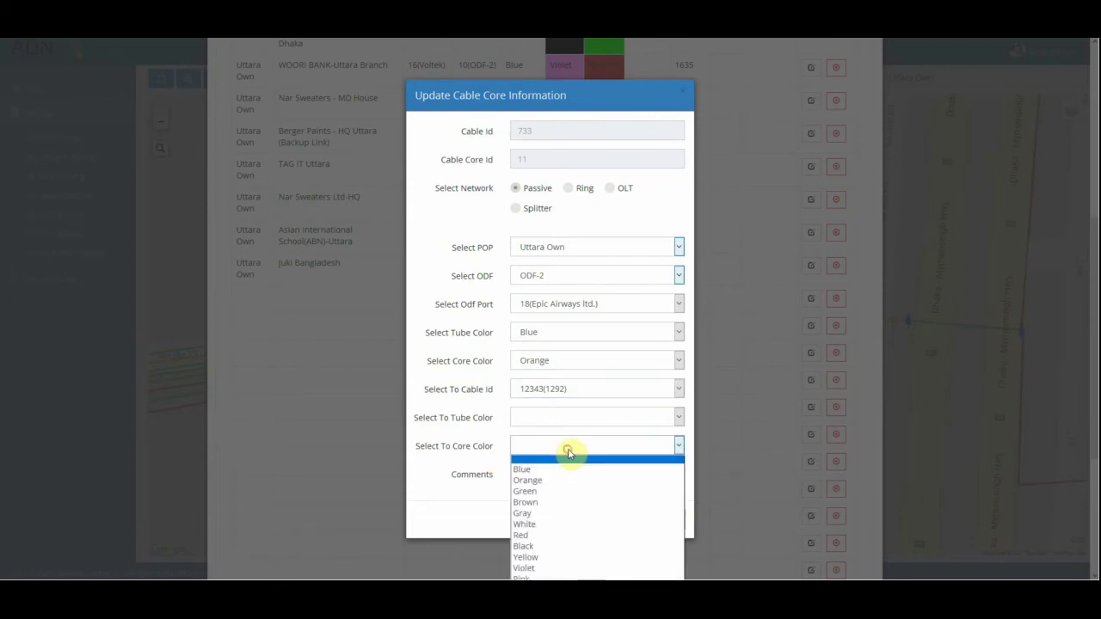
left_click(536, 480)
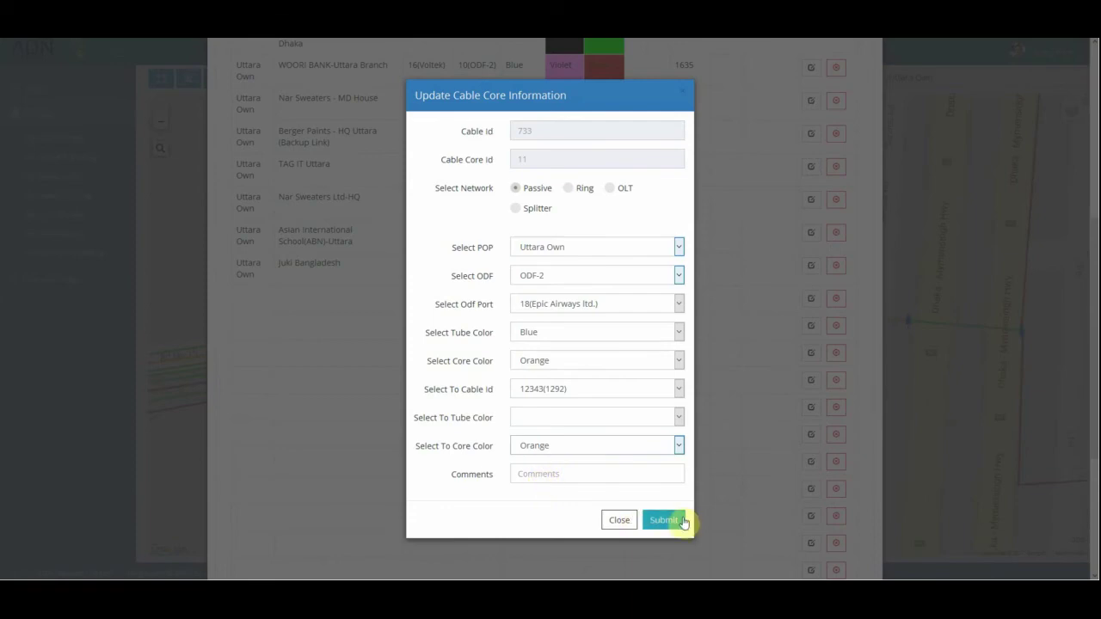
left_click(671, 521)
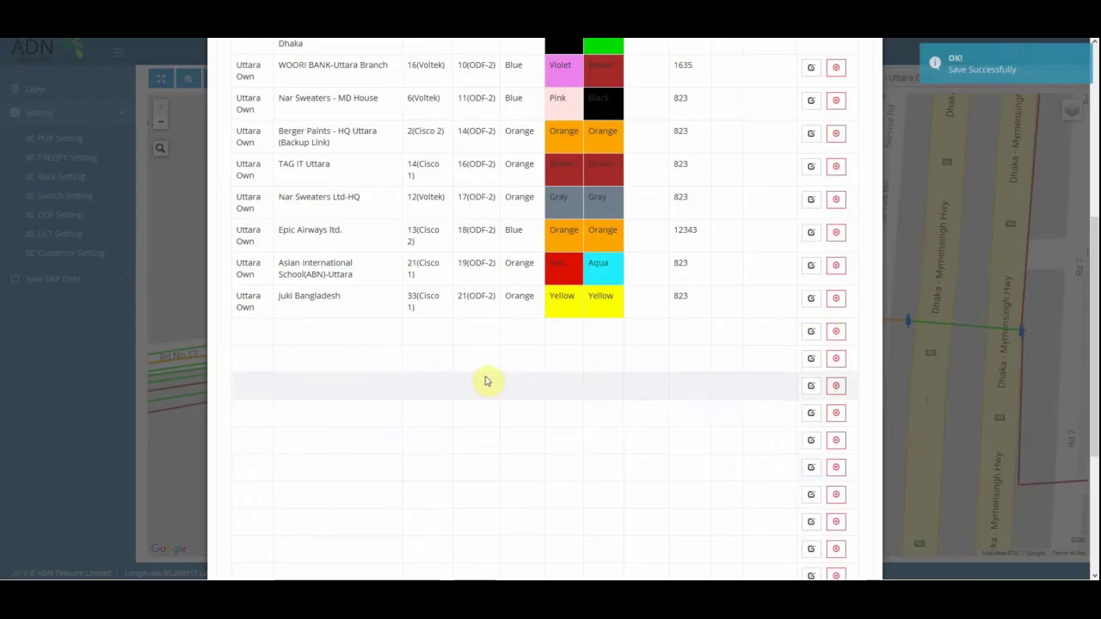
Review the saved core row and close the cable details window
scroll(464, 391, "down", 3)
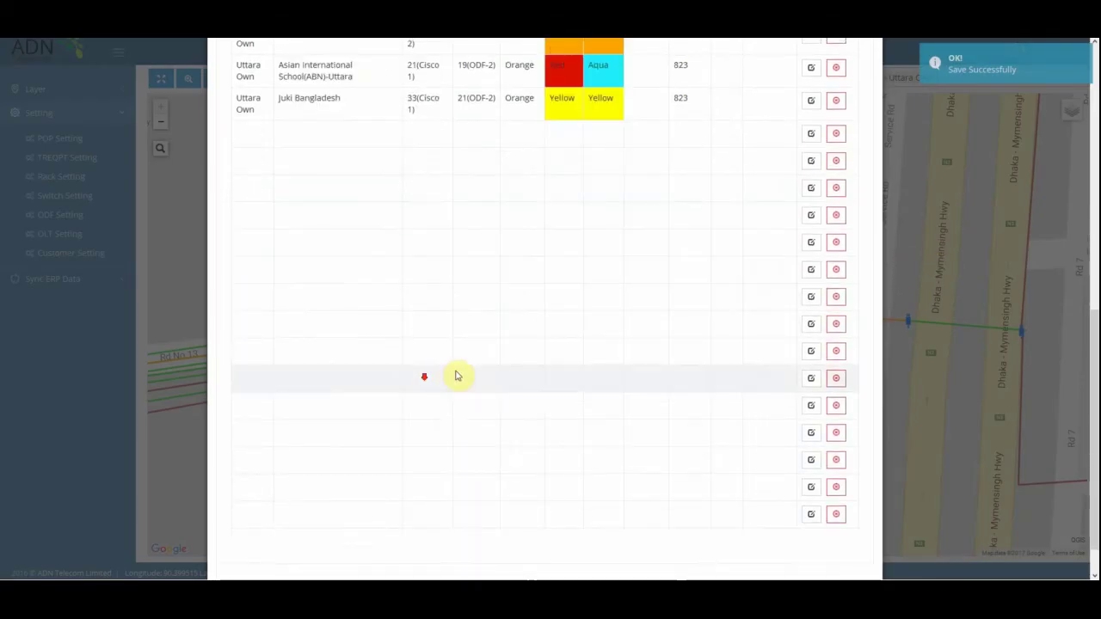
scroll(486, 417, "up", 3)
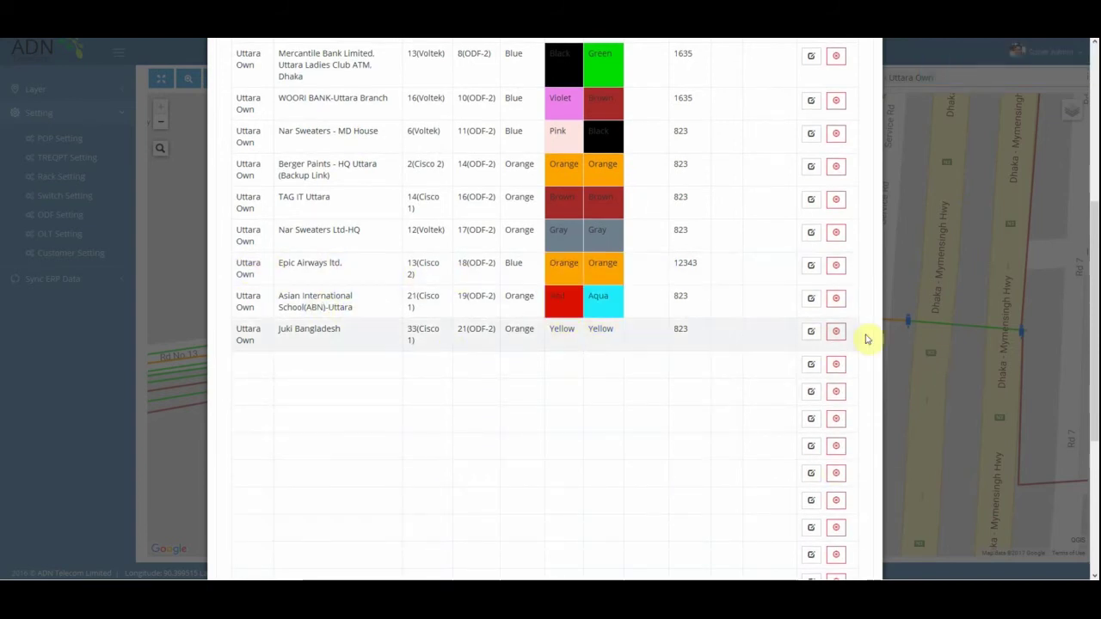
scroll(809, 516, "down", 5)
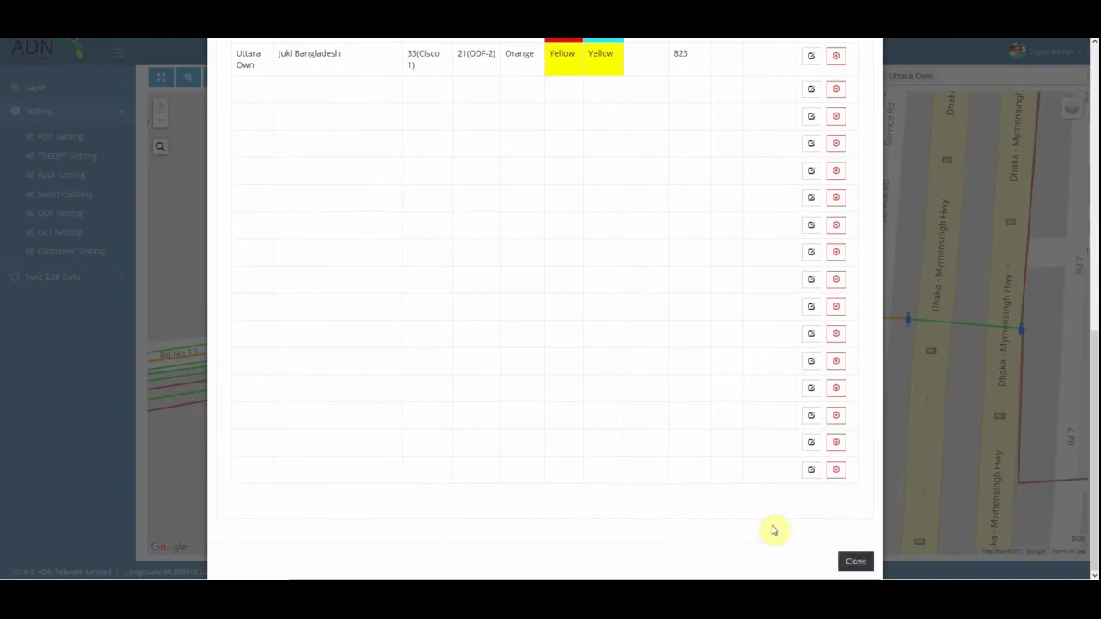
left_click(856, 560)
Pan to the new client cable and open the full details of cable 12343
left_click(710, 272)
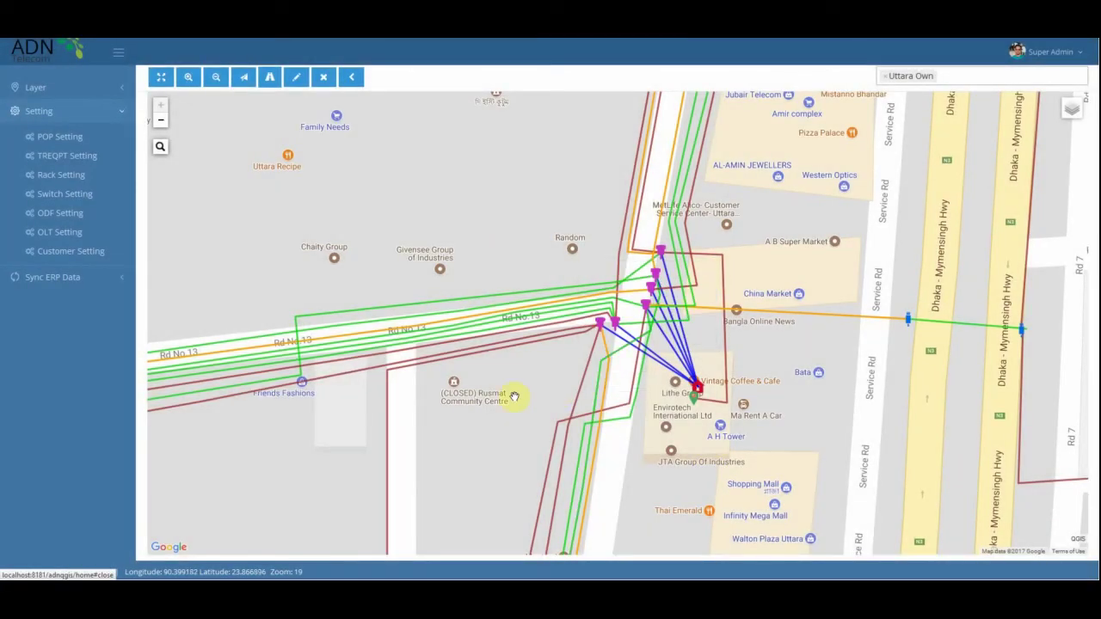
left_click_drag(588, 338, 710, 277)
left_click_drag(514, 461, 499, 264)
left_click_drag(495, 354, 513, 393)
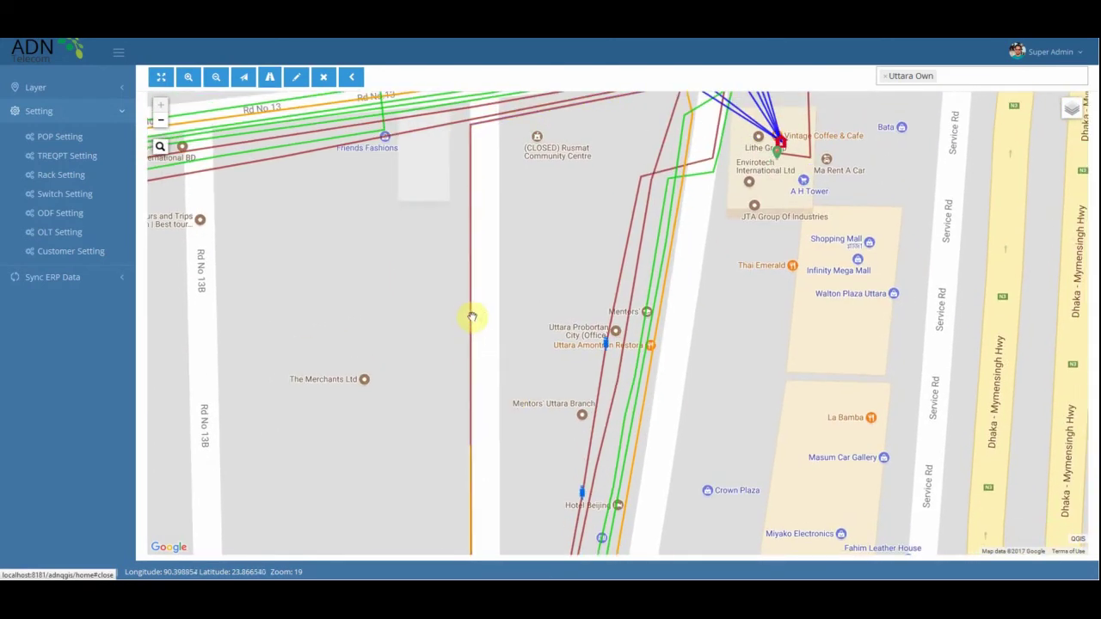
left_click(471, 321)
left_click(513, 297)
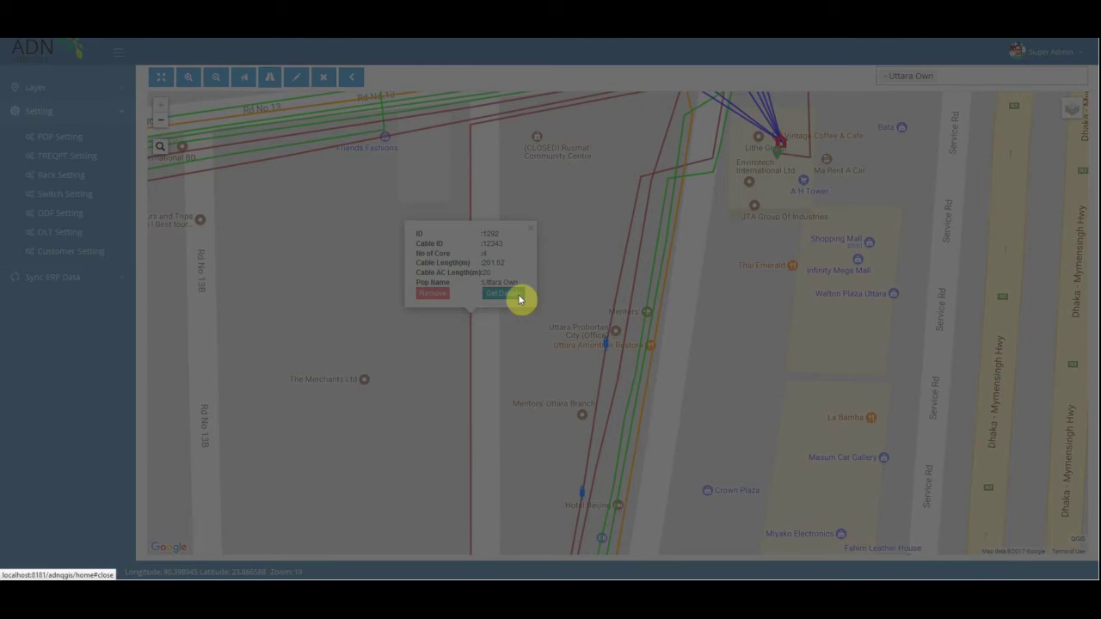
Link cable 12343 to closure box Uttara Road 10 TJ and cable 12544(1293), Armar No, and save
left_click(824, 301)
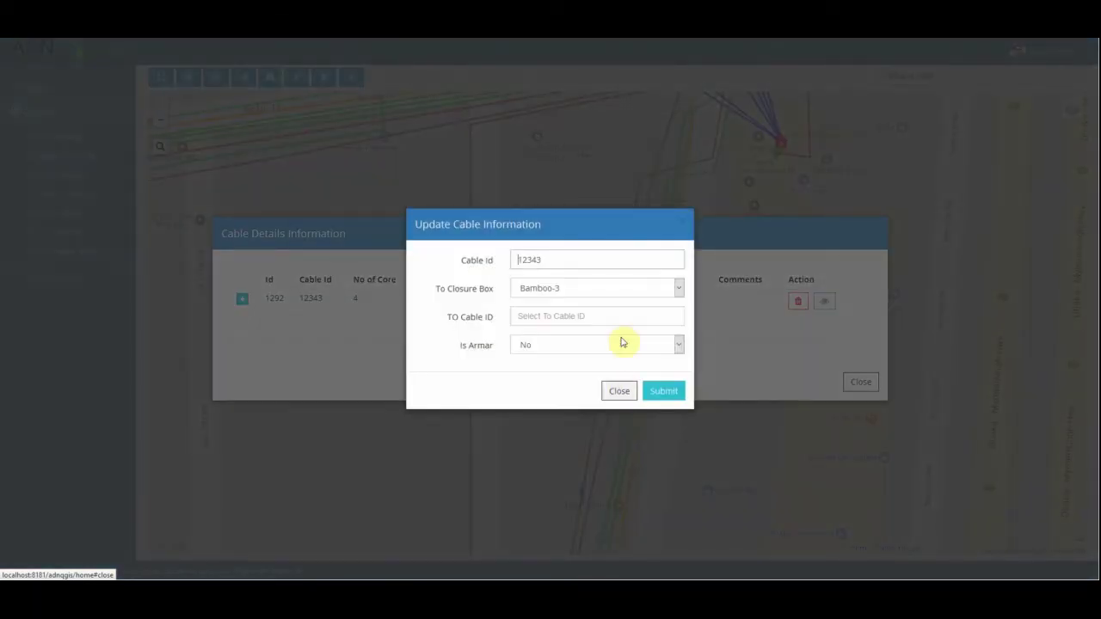
left_click(583, 293)
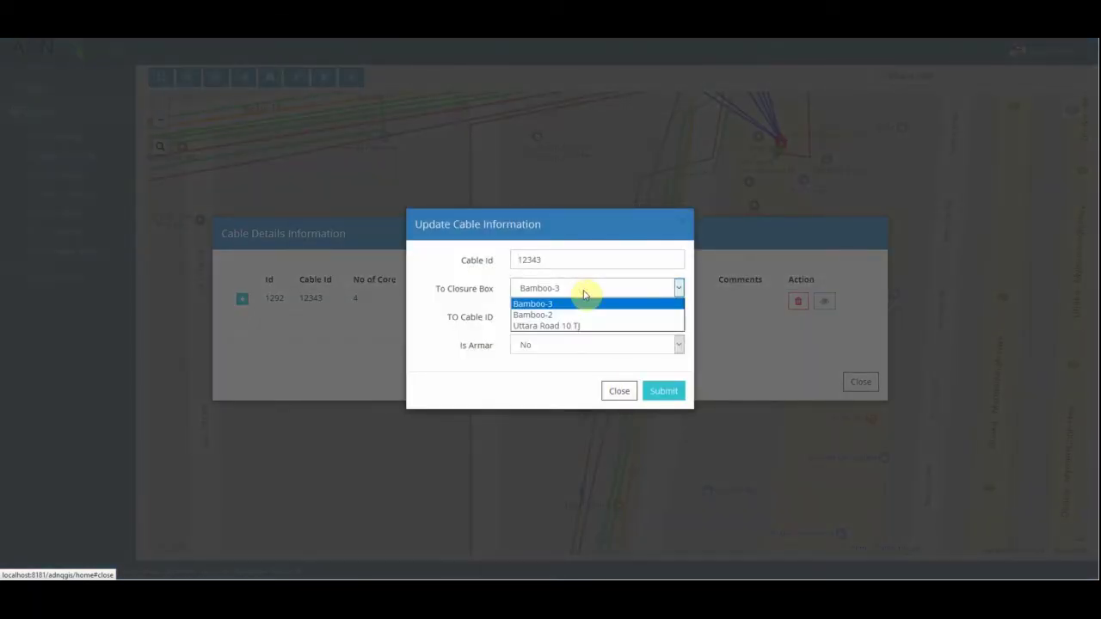
left_click(571, 326)
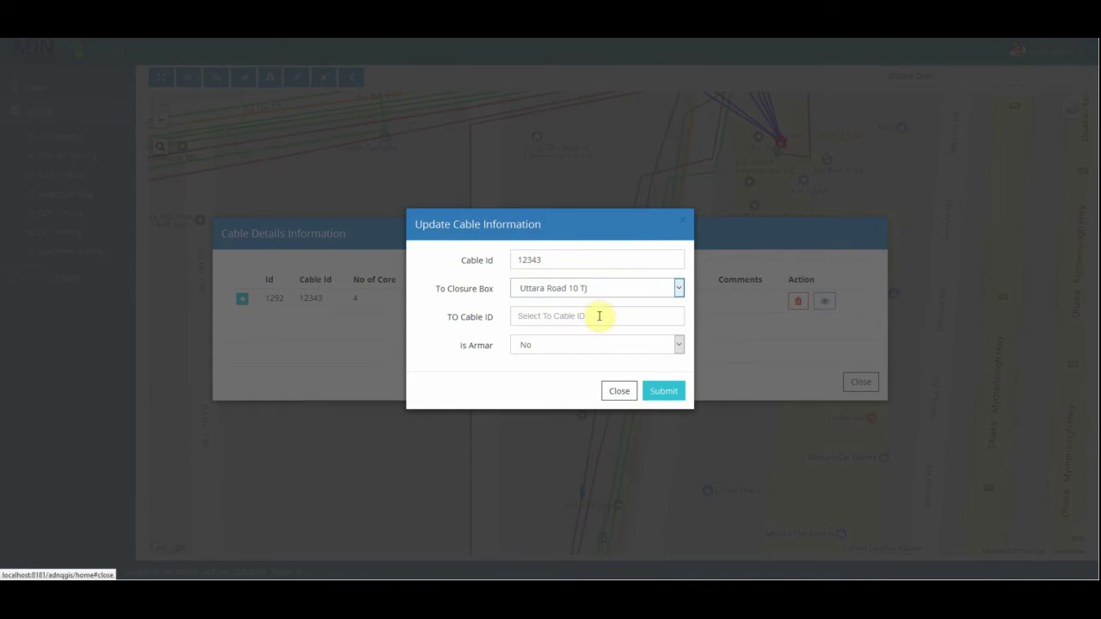
left_click(598, 316)
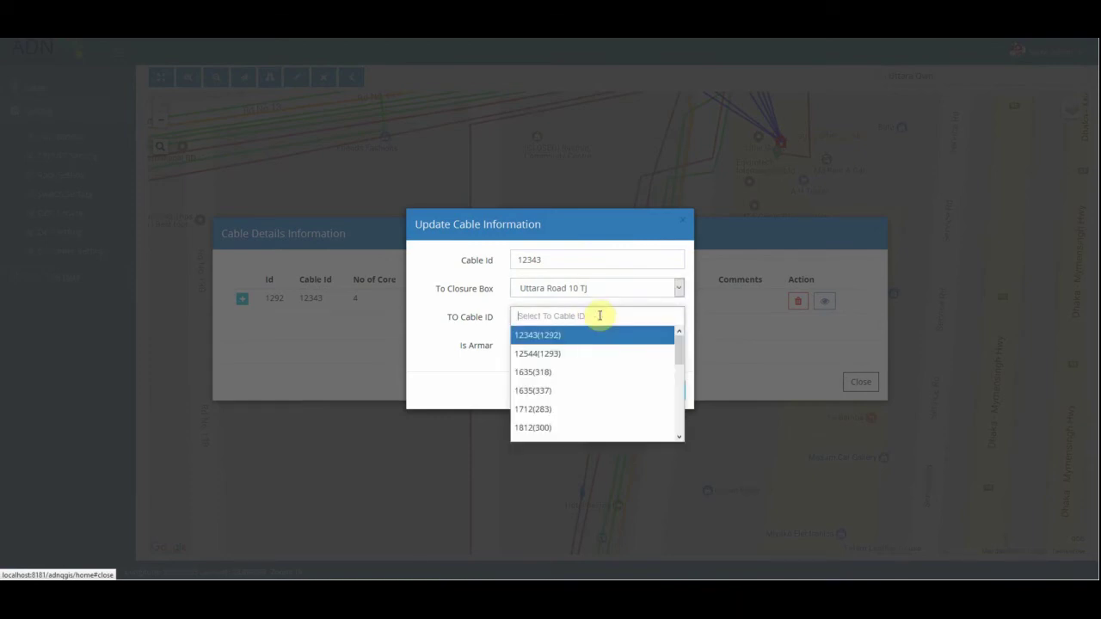
left_click(592, 353)
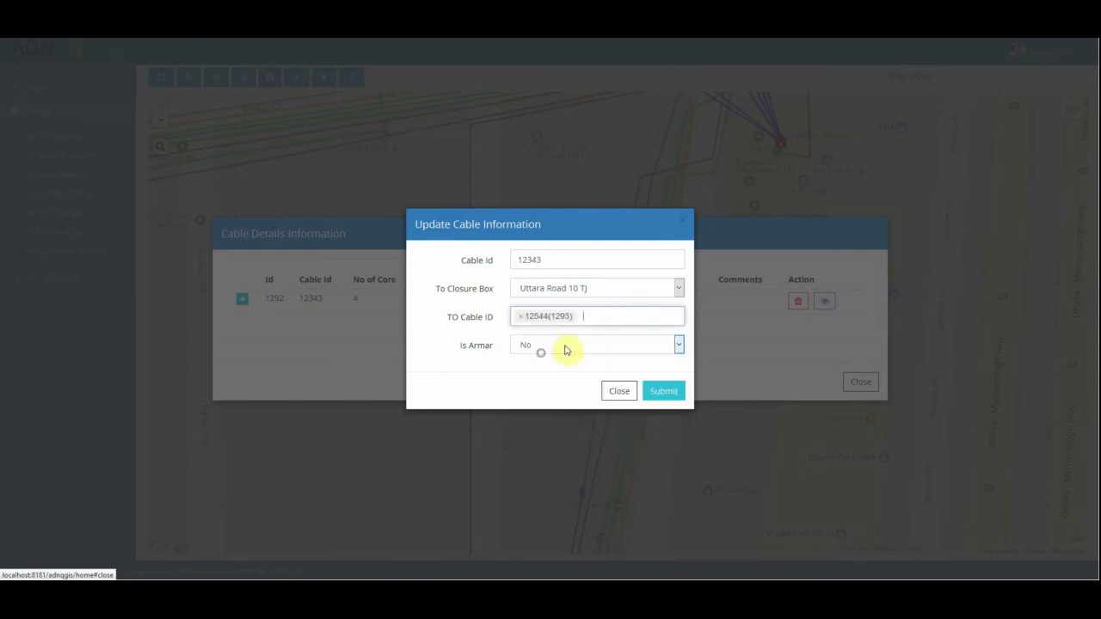
left_click(574, 349)
left_click(536, 368)
left_click(659, 390)
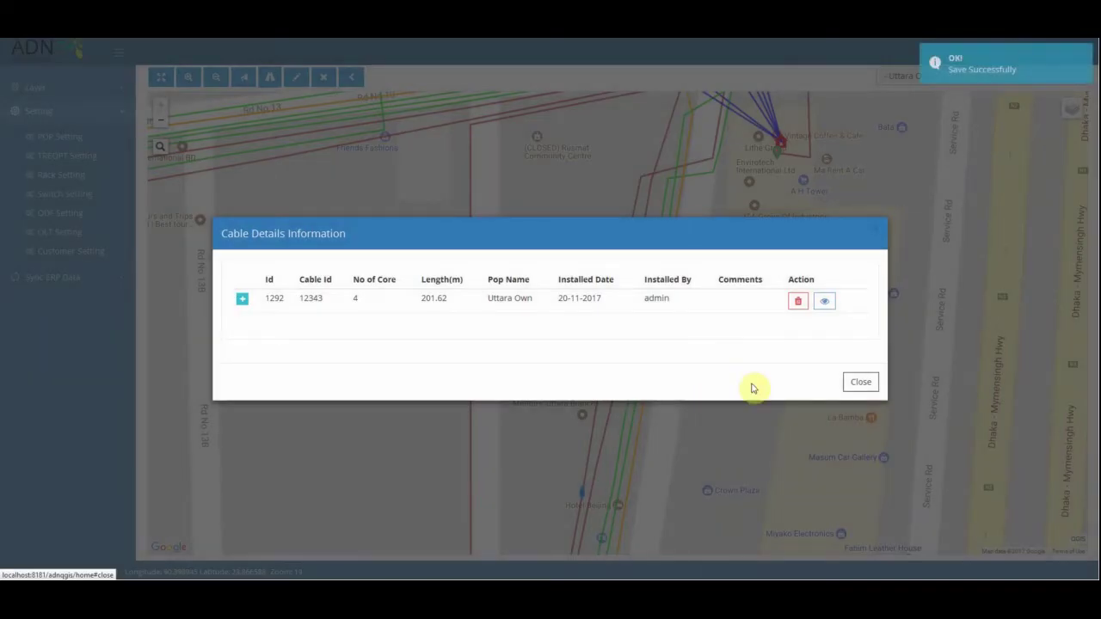
Reopen cable 12343's details, expand its cores and edit core 1
left_click(862, 385)
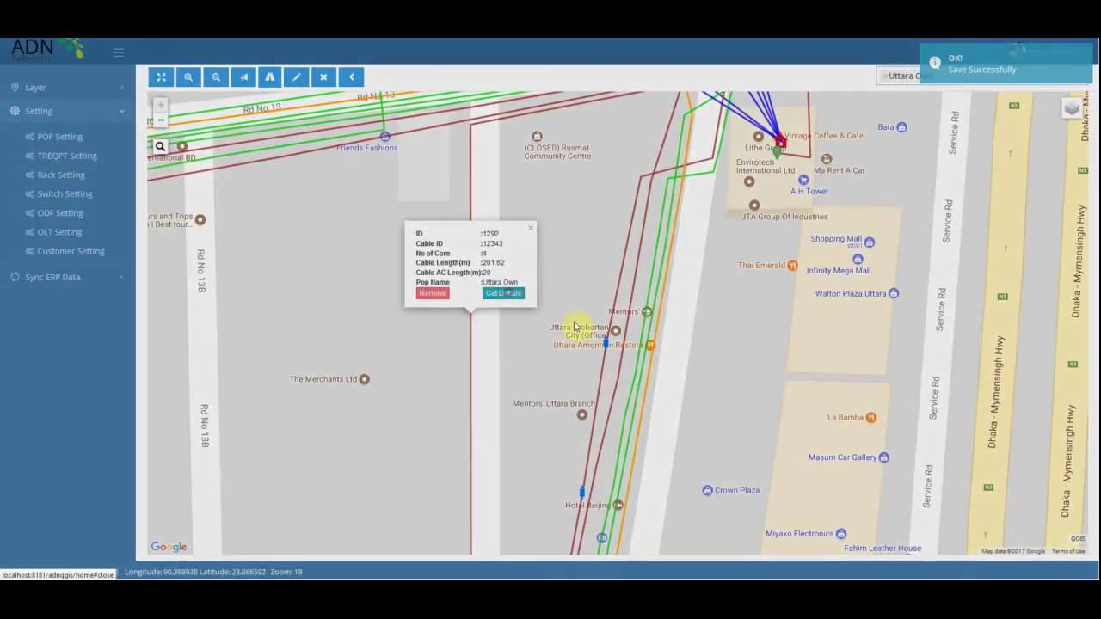
left_click(509, 294)
left_click(242, 299)
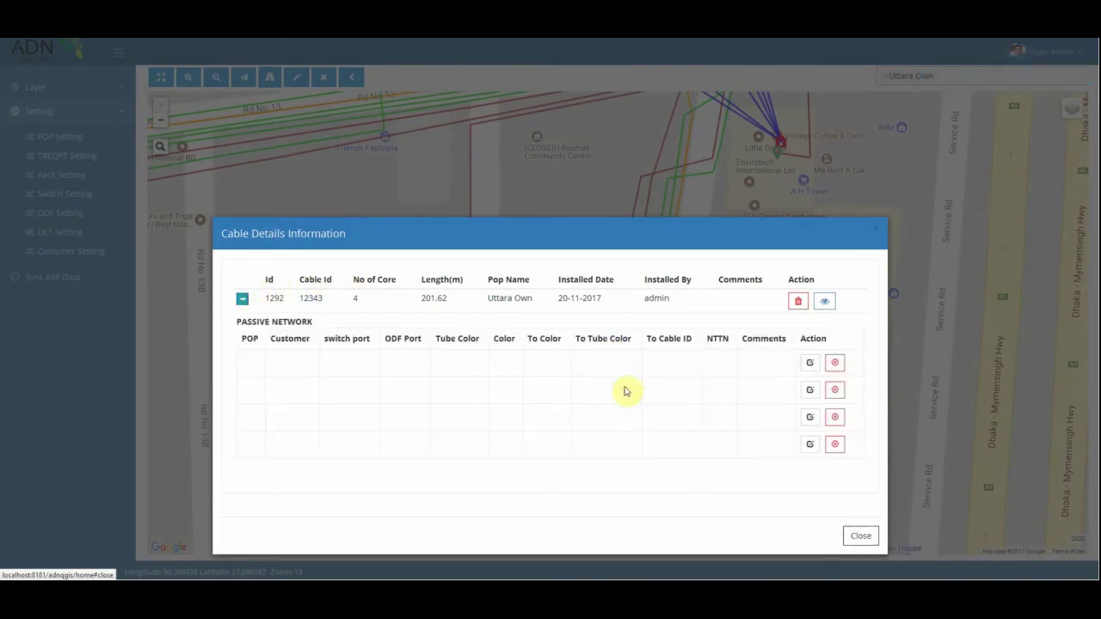
left_click(809, 362)
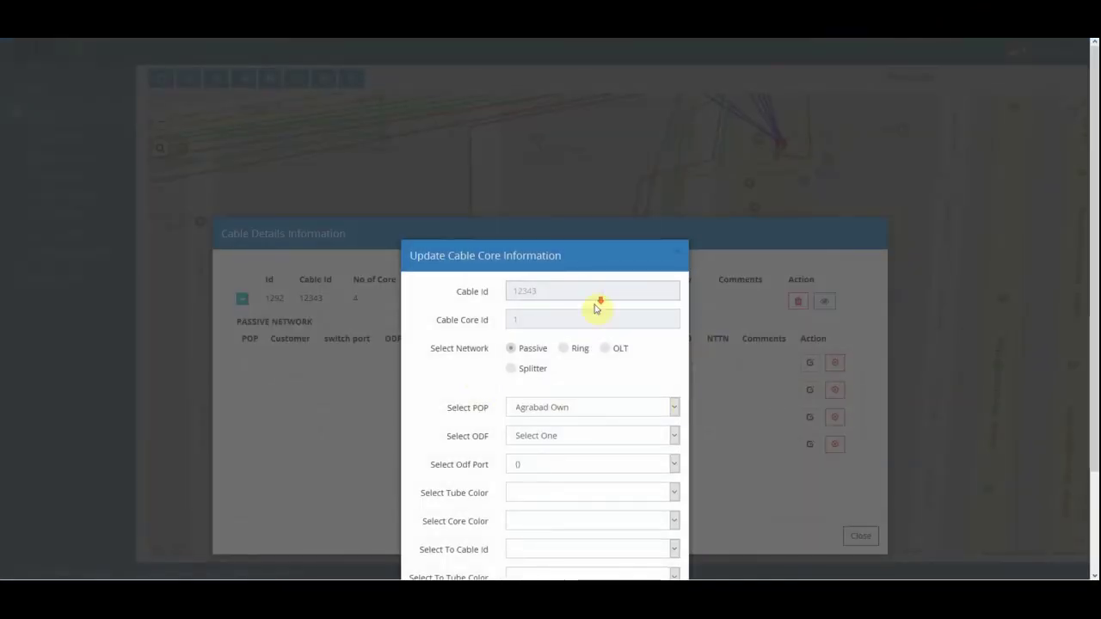
Set core 1's POP to Uttara Own, ODF-2, port 18 for Epic Airways ltd
left_click(564, 373)
key("u")
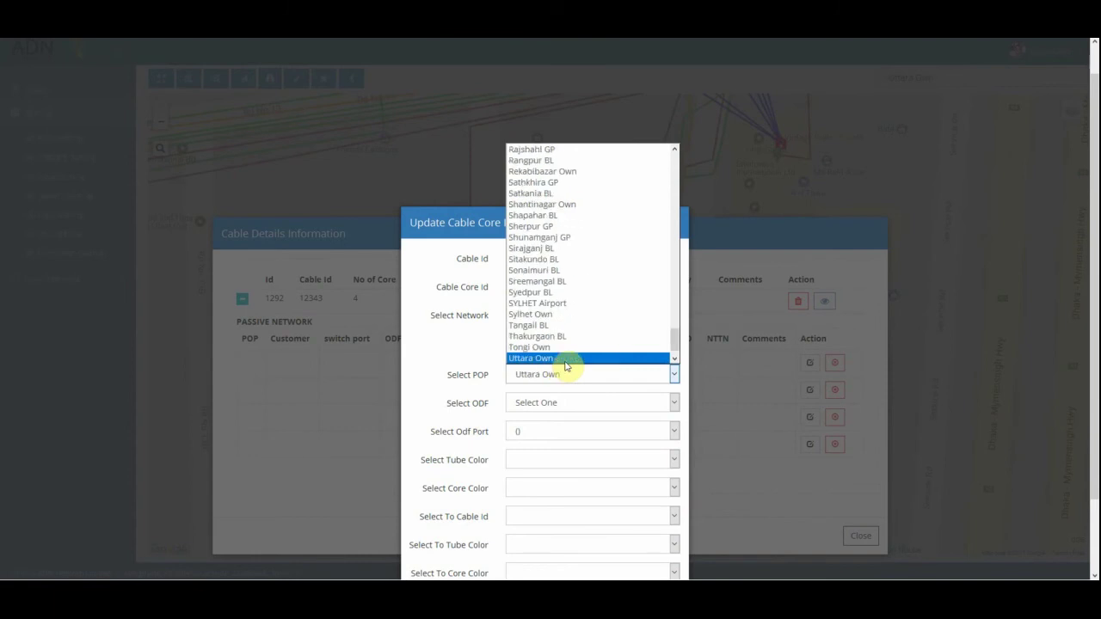
left_click(549, 360)
left_click(555, 402)
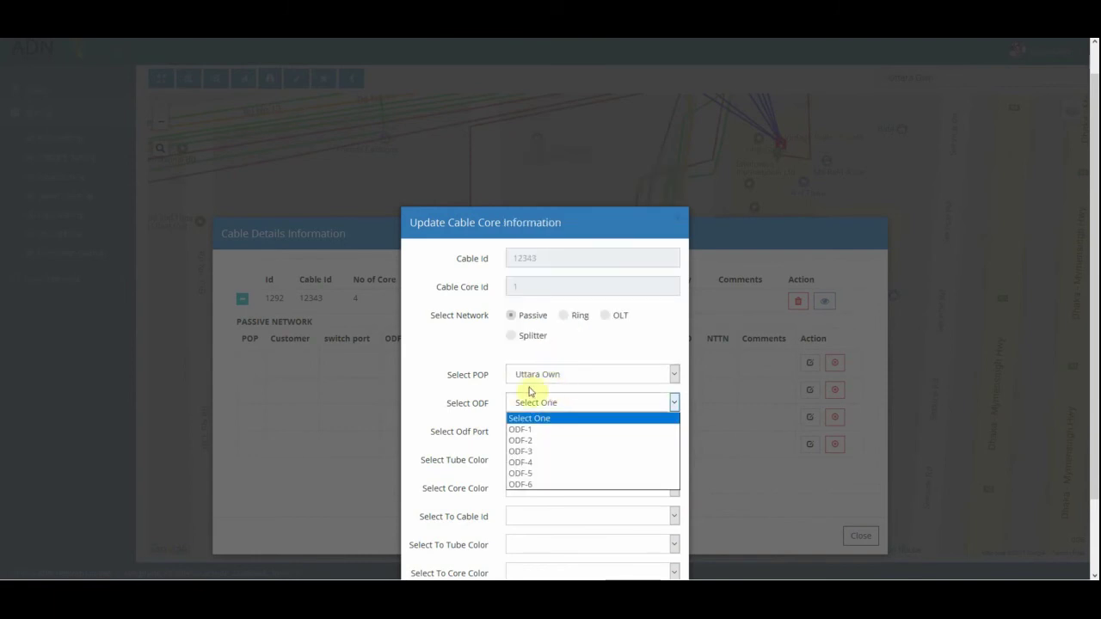
left_click(528, 441)
left_click(542, 432)
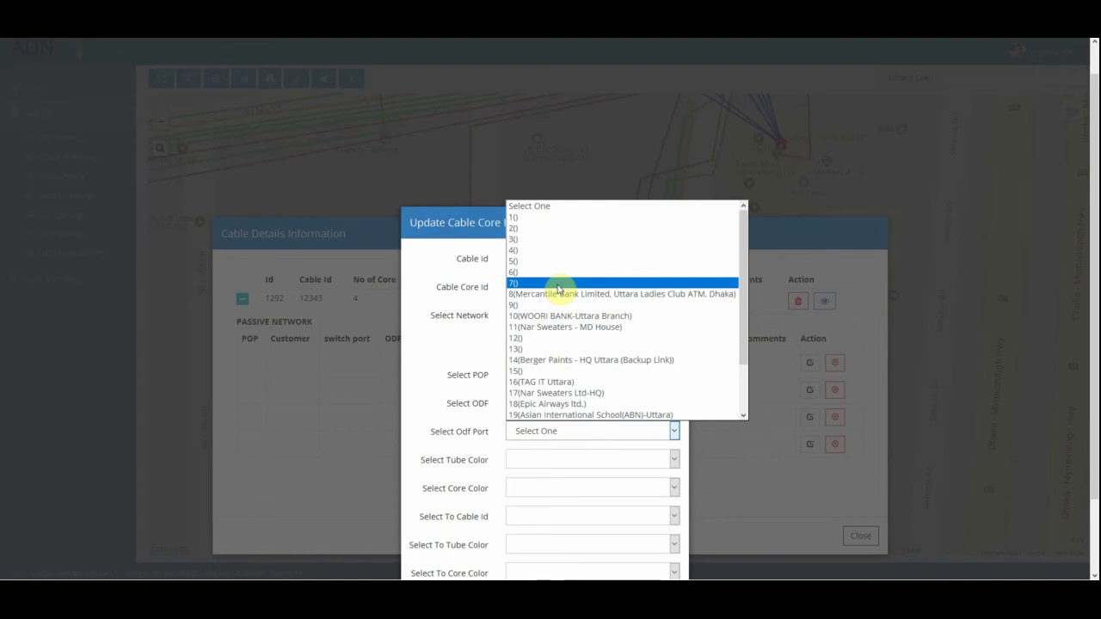
left_click(551, 403)
Set the core colour Orange, splice to cable 12544(1293) Brown, and submit
scroll(516, 452, "down", 1)
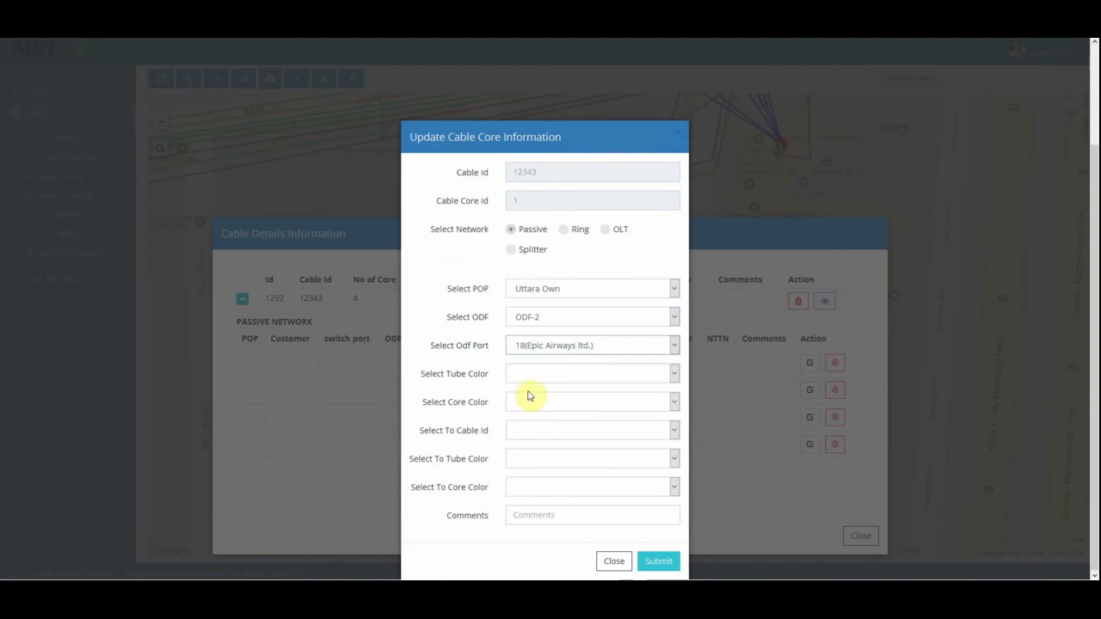
left_click(540, 403)
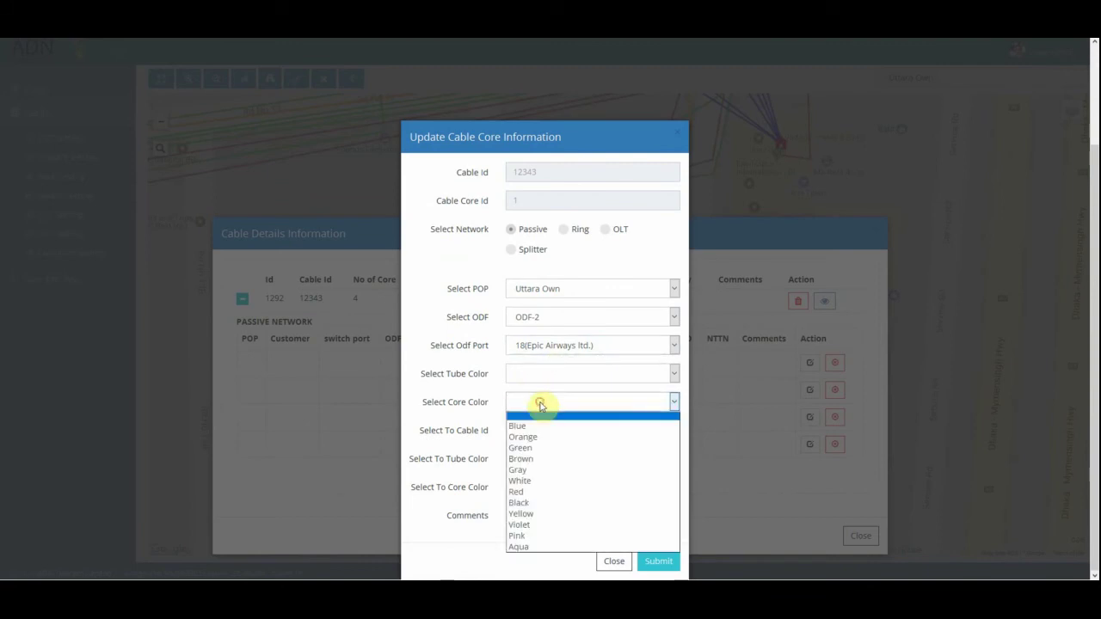
left_click(531, 459)
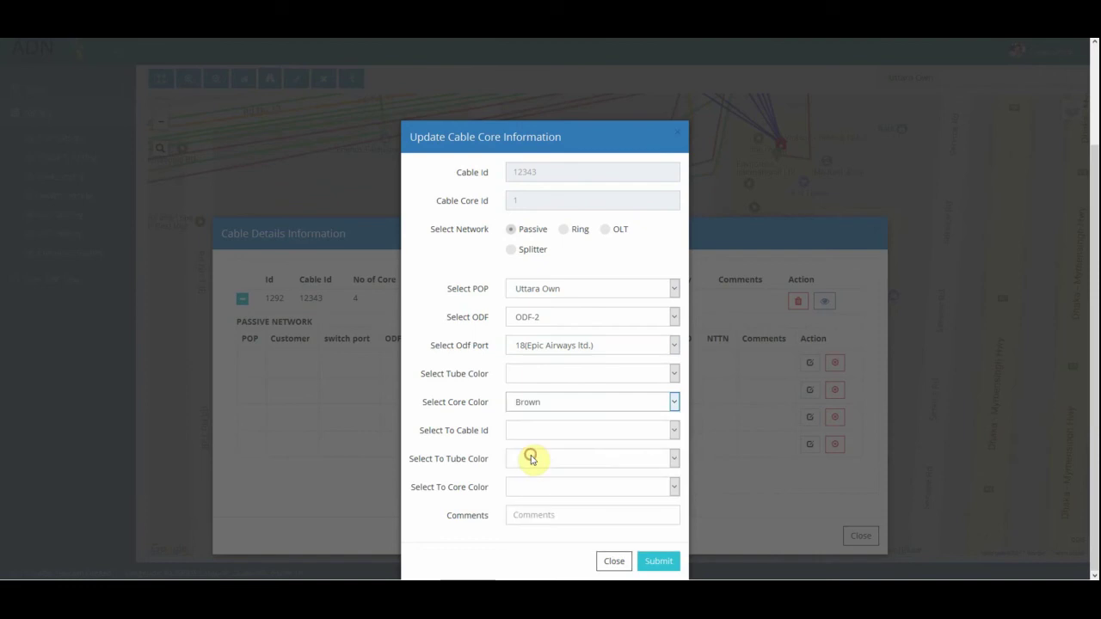
left_click(522, 403)
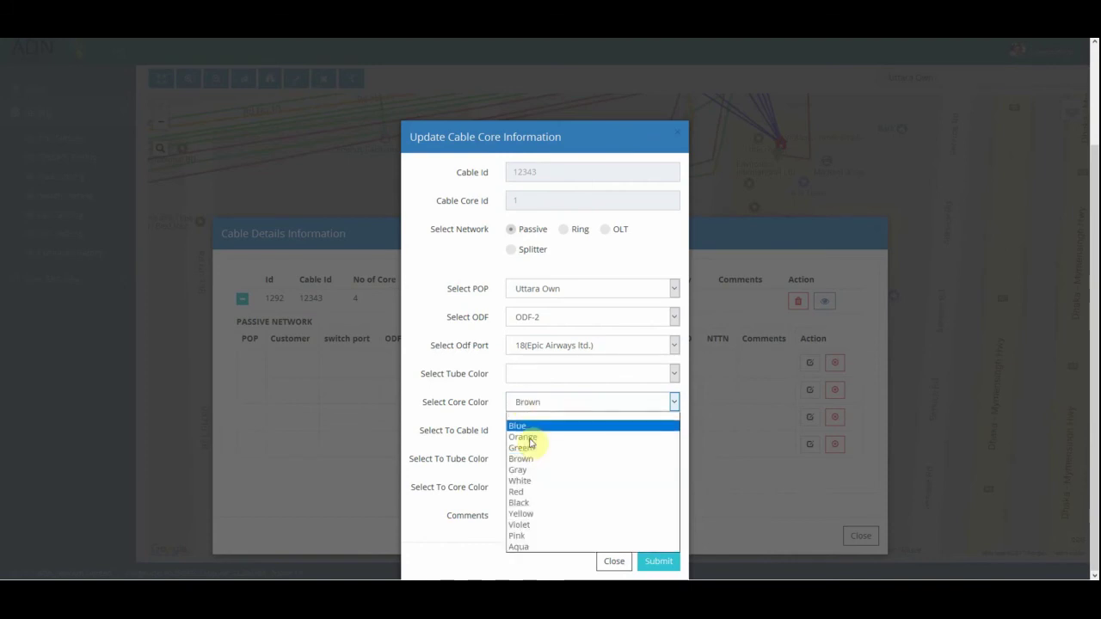
left_click(530, 438)
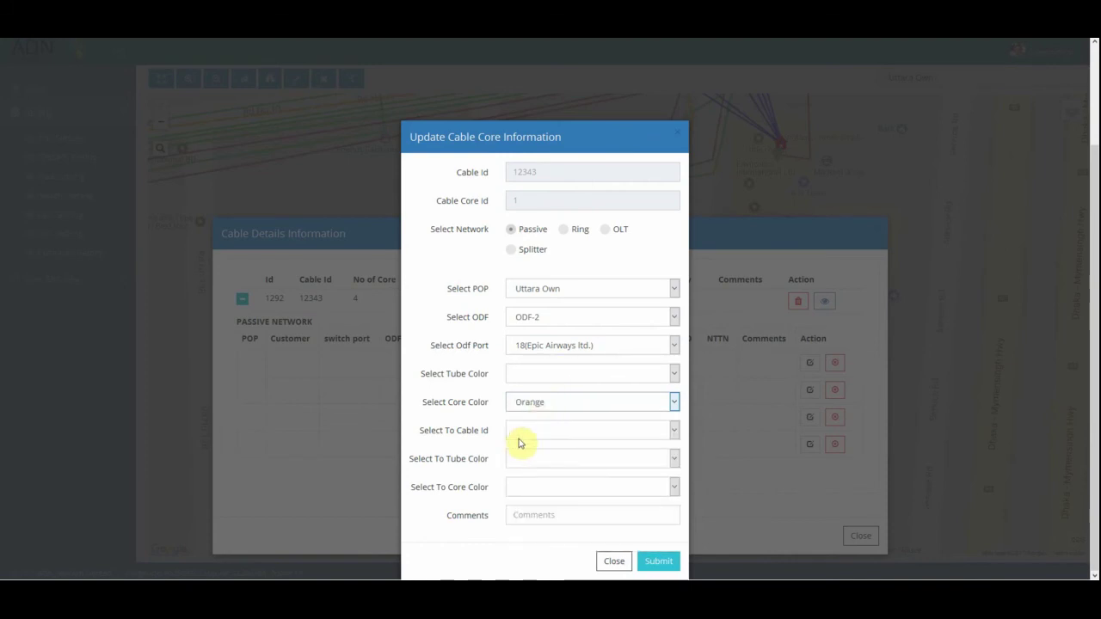
left_click(535, 400)
left_click(535, 402)
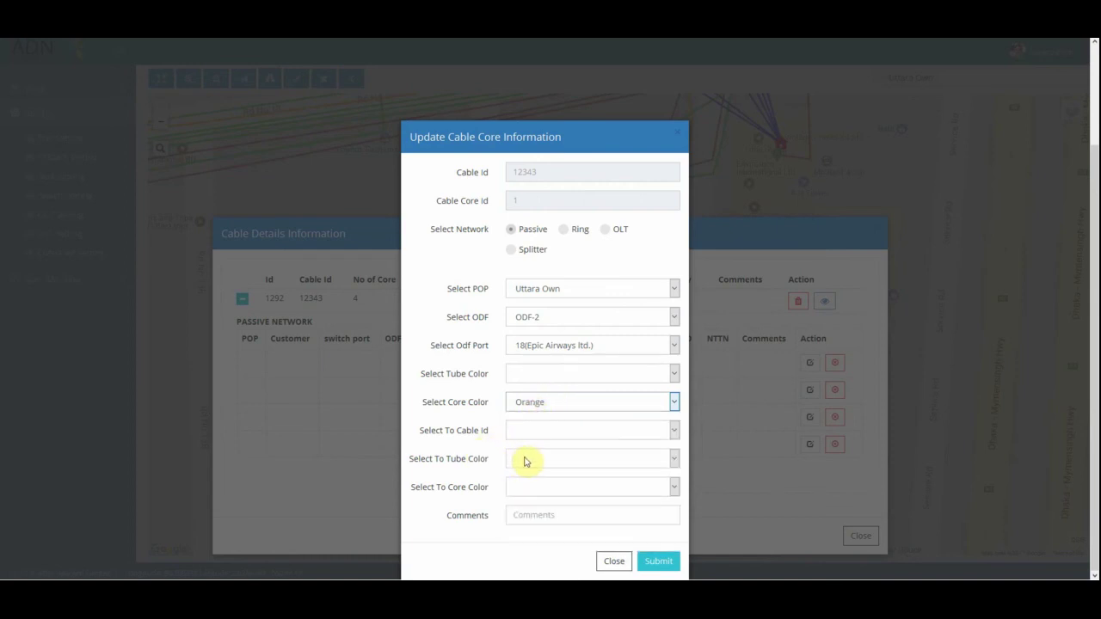
left_click(539, 431)
left_click(539, 454)
left_click(539, 489)
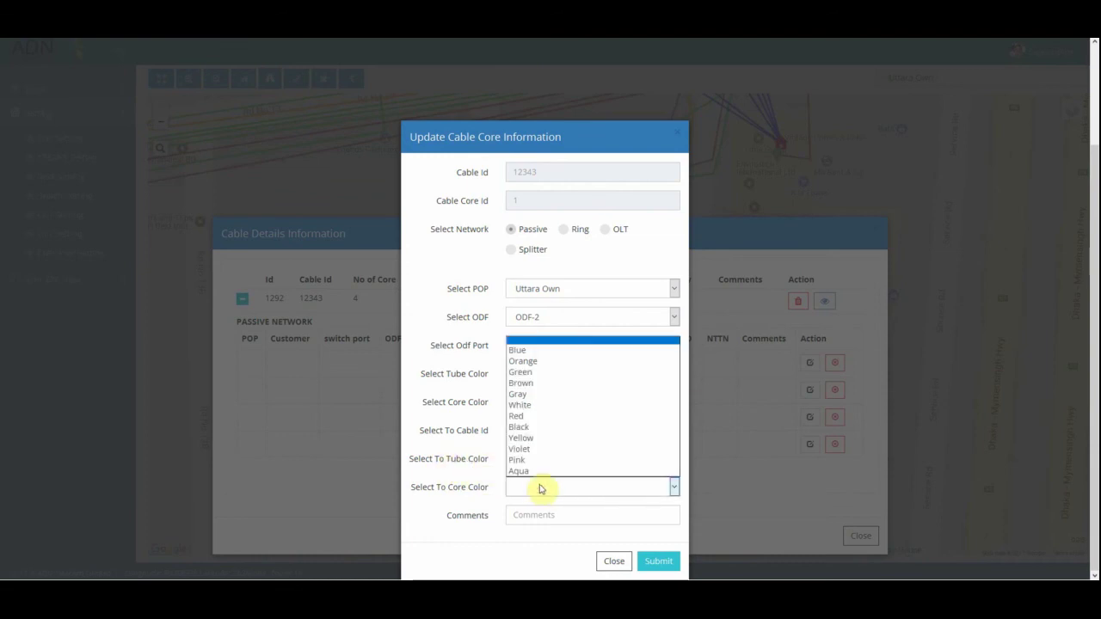
left_click(522, 381)
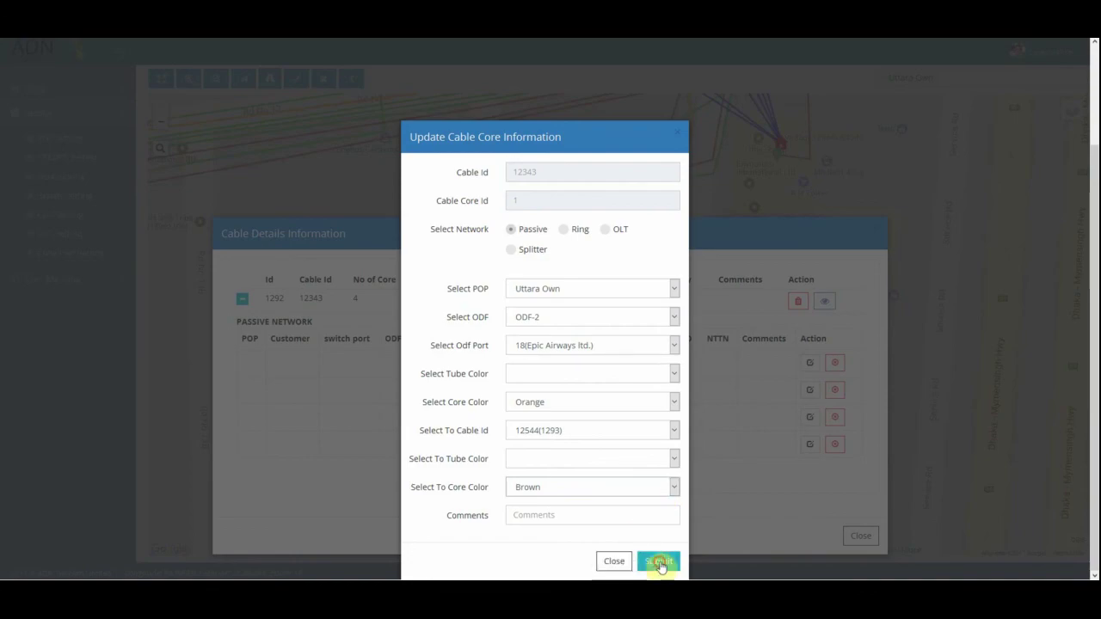
left_click(654, 560)
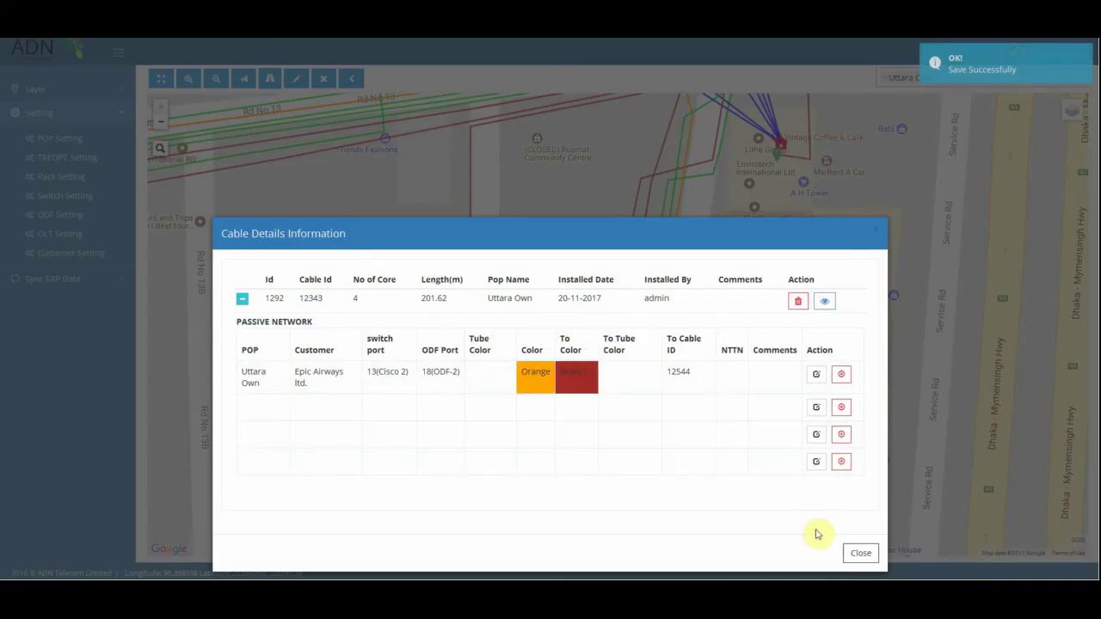
Pan to cable 12544 near Rd No 11, open its details and edit core 1
left_click(863, 555)
left_click_drag(724, 398, 768, 196)
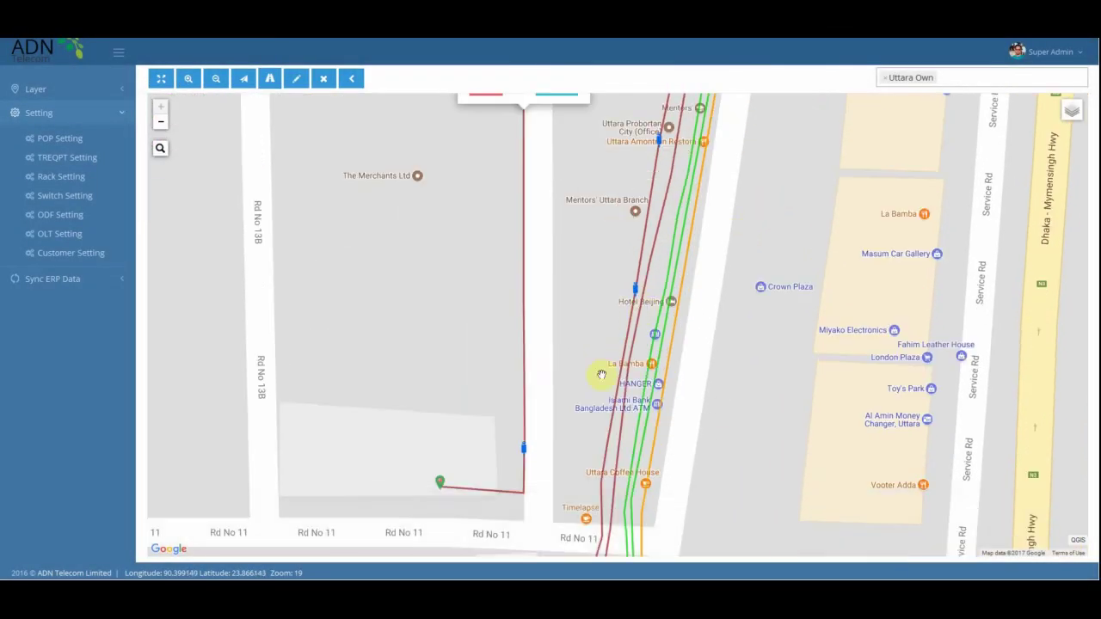
left_click(523, 480)
left_click(557, 453)
left_click(242, 298)
left_click(809, 363)
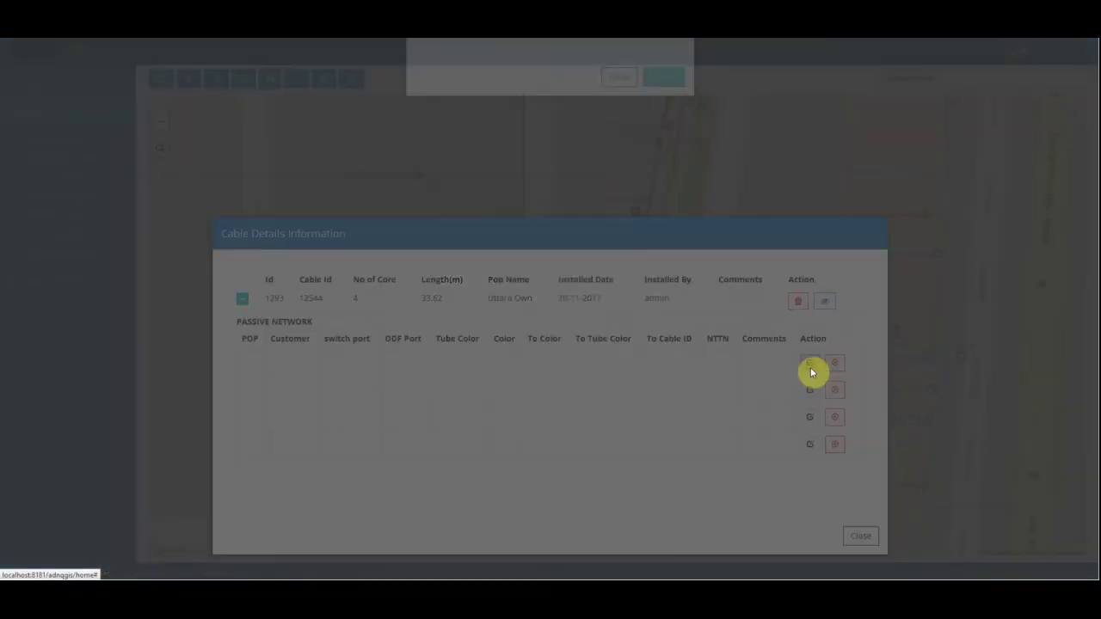
Assign core 1 to POP Uttara Own, ODF-2, port 18 (Epic Airways ltd.) and save
scroll(675, 314, "down", 2)
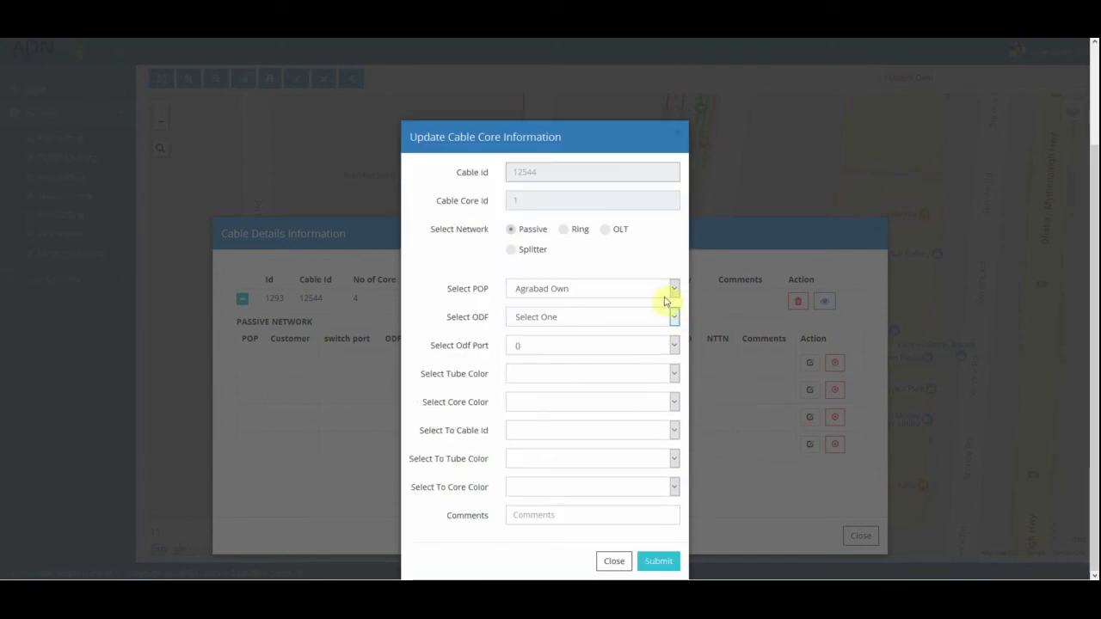
left_click(555, 290)
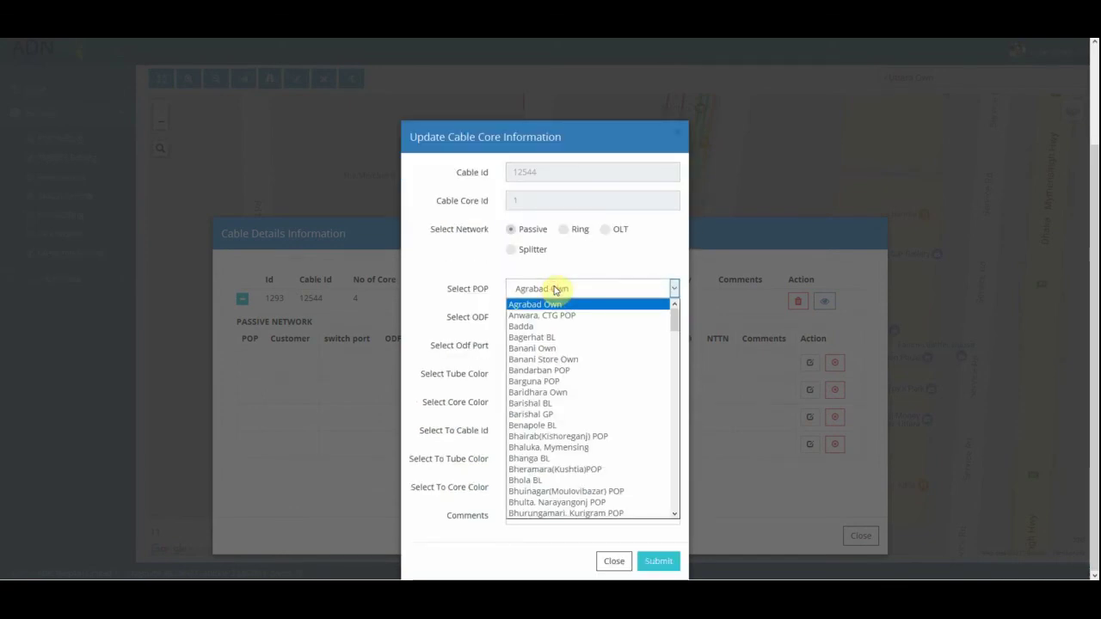
key("u")
left_click(531, 513)
left_click(559, 317)
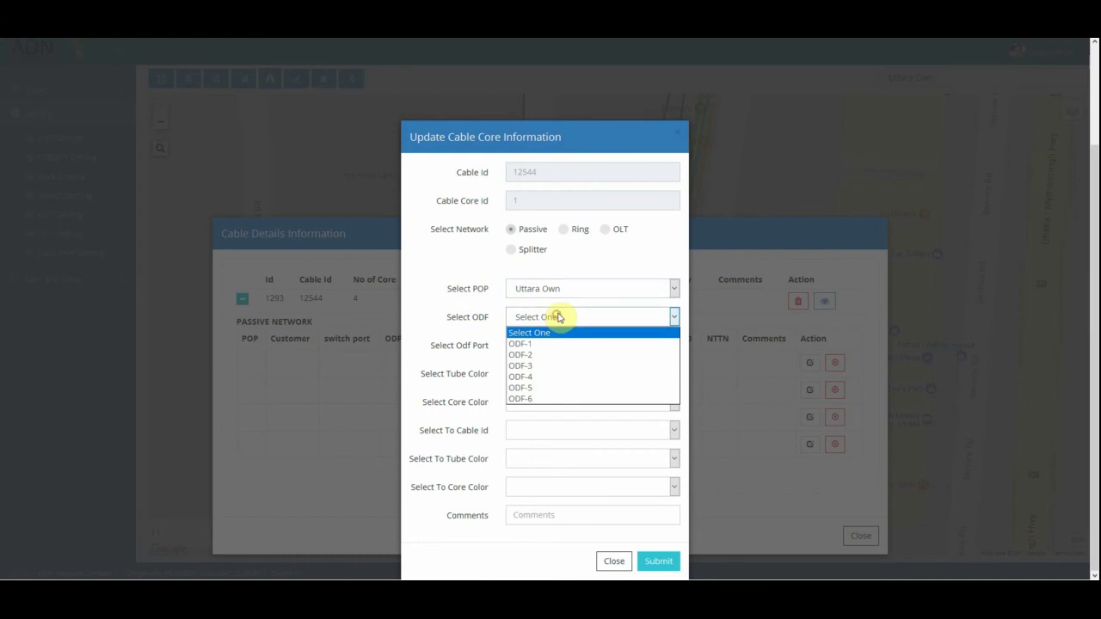
left_click(528, 356)
left_click(545, 347)
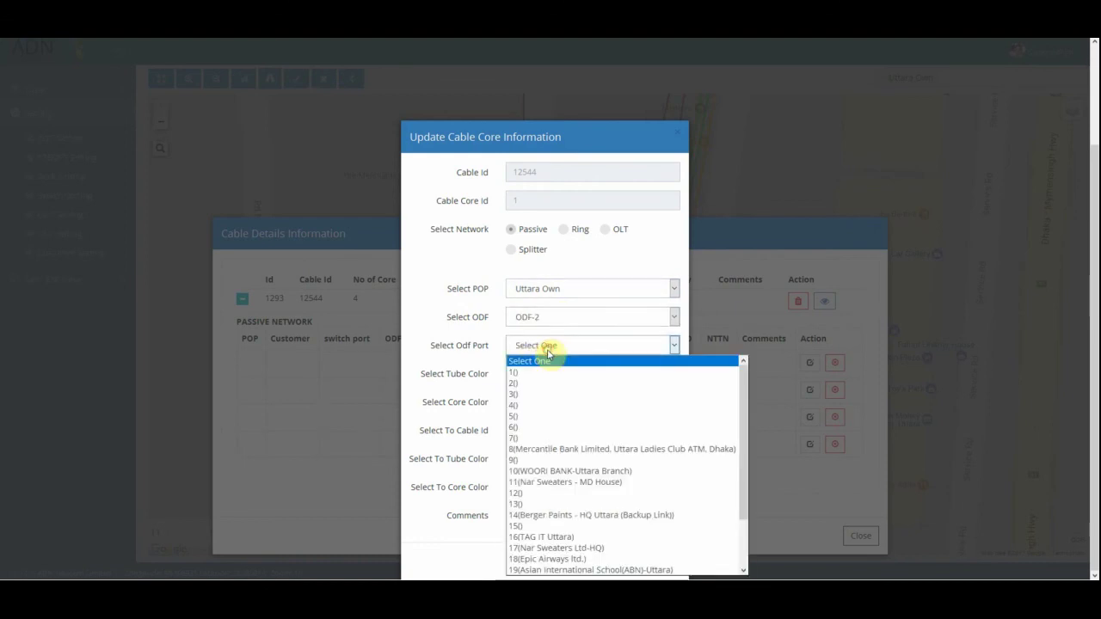
left_click(537, 559)
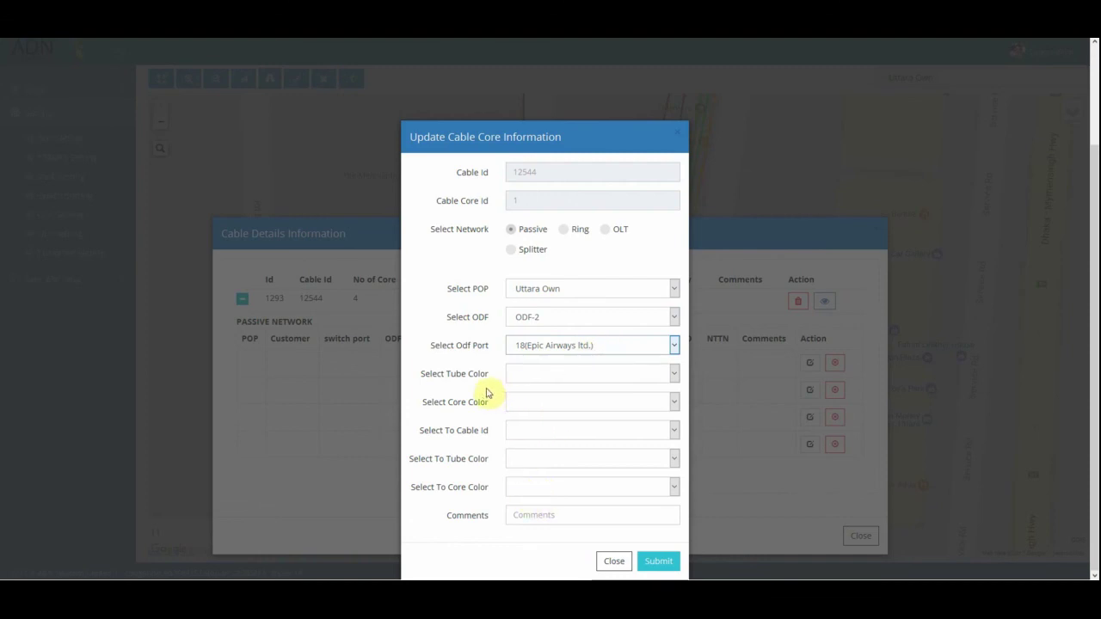
left_click(659, 561)
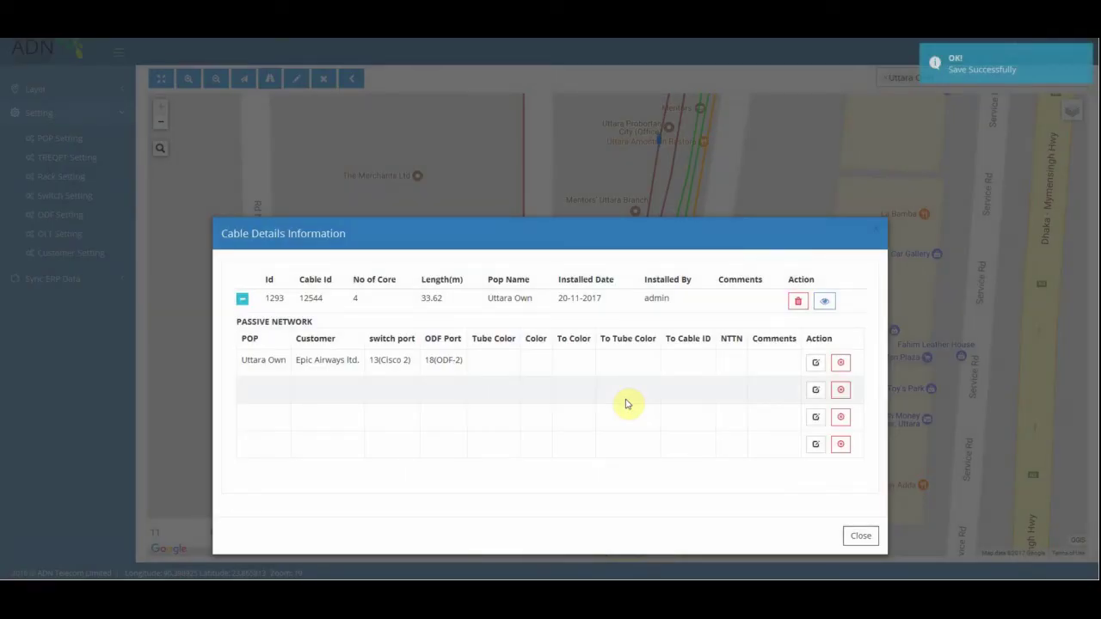
Reopen cable 12343's details and expand the row to show its saved Orange-to-Brown splice
left_click(860, 536)
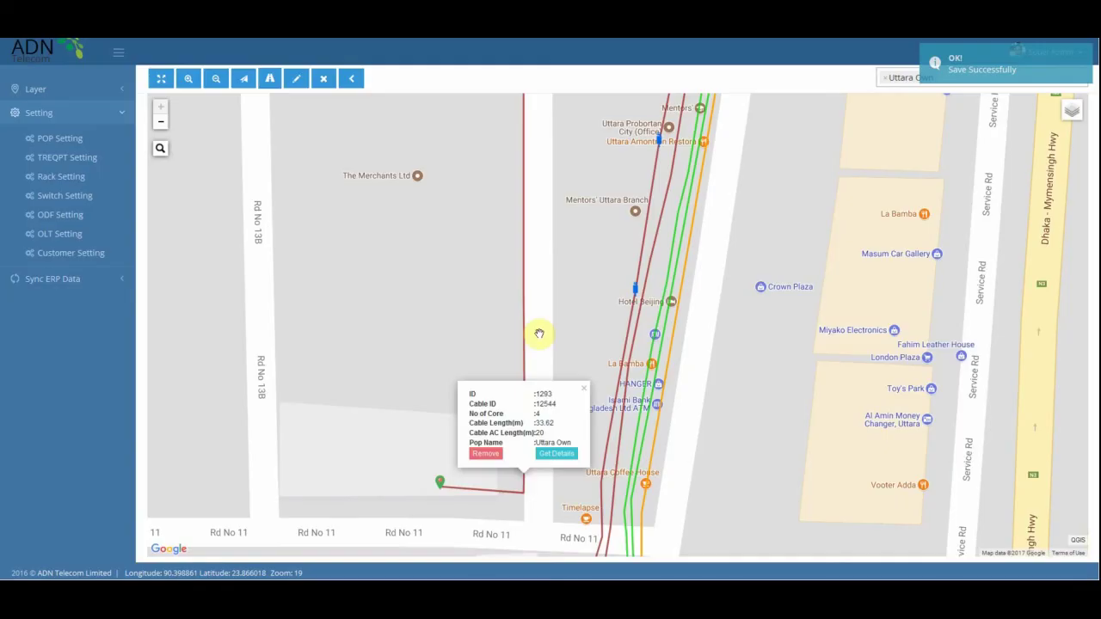
left_click(581, 390)
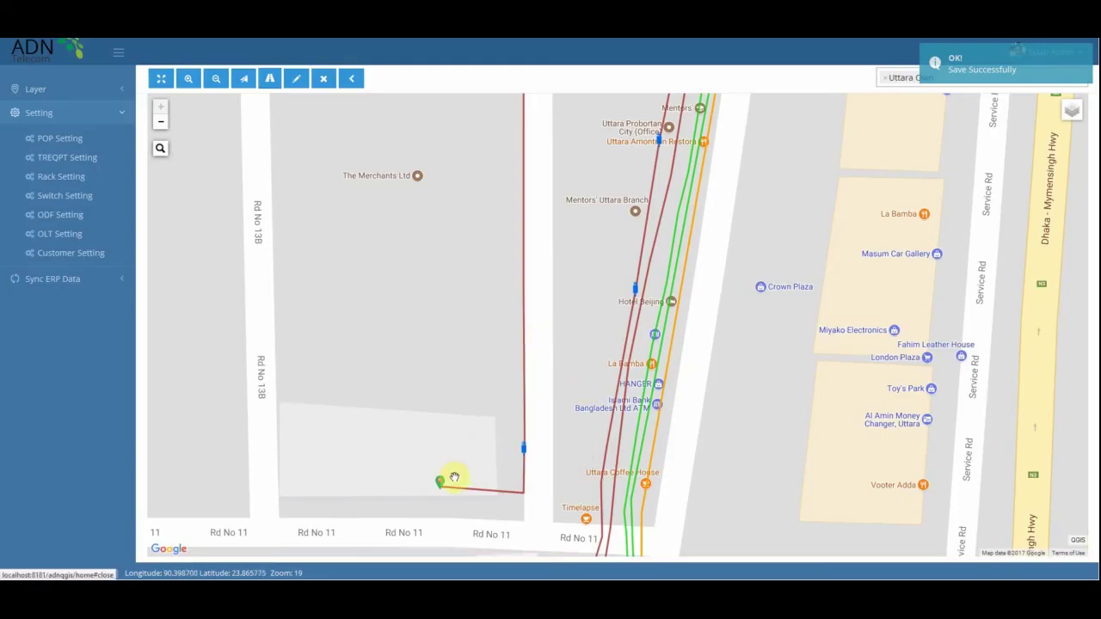
left_click(524, 406)
left_click(558, 376)
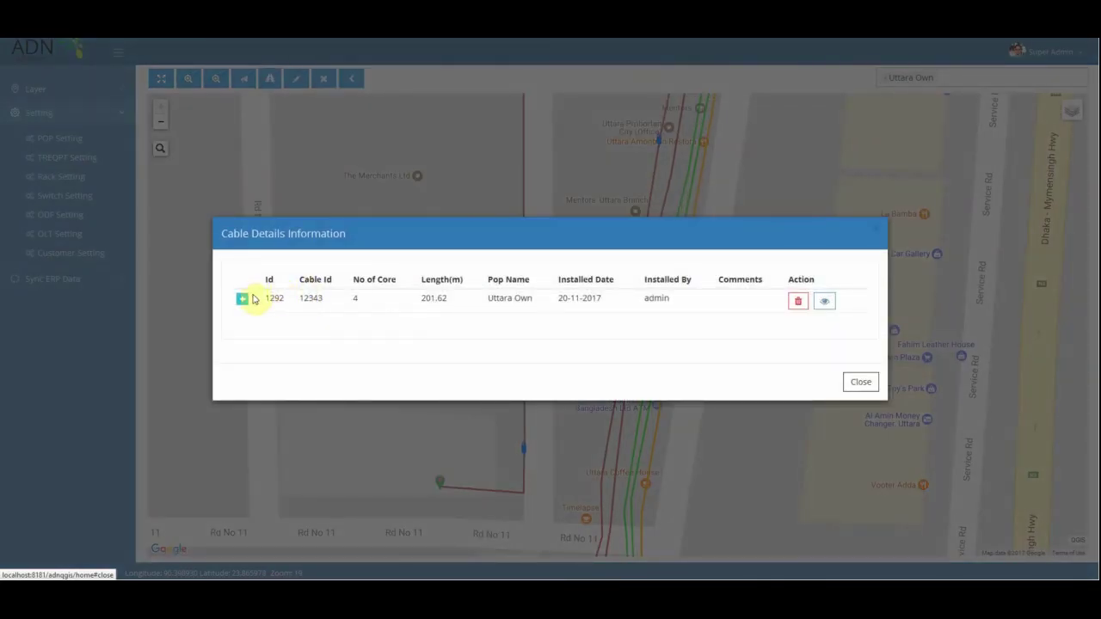
left_click(242, 299)
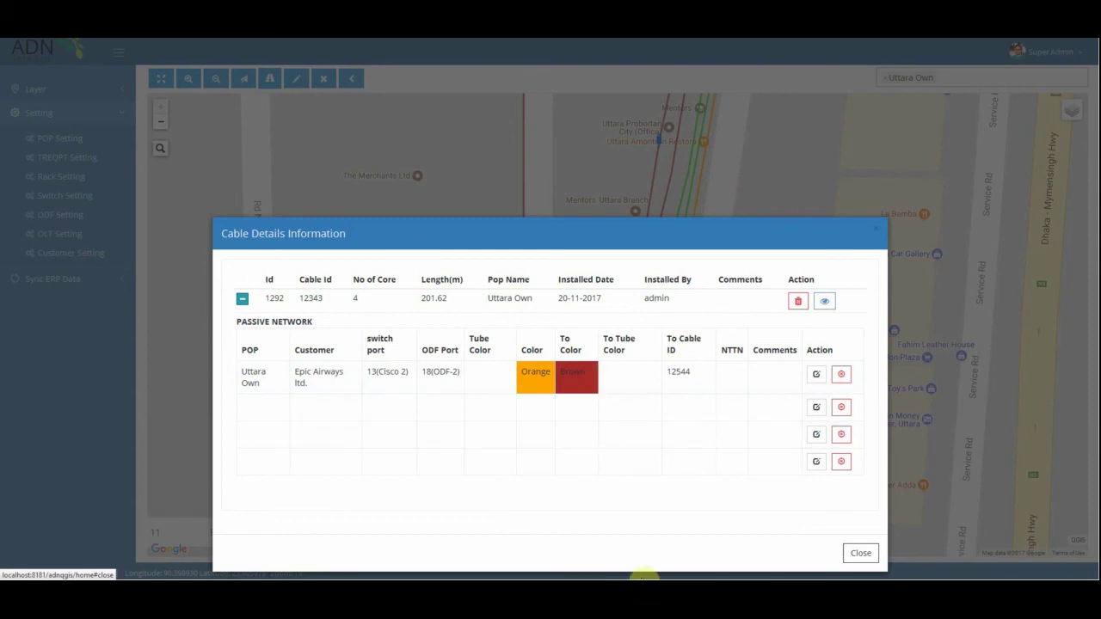